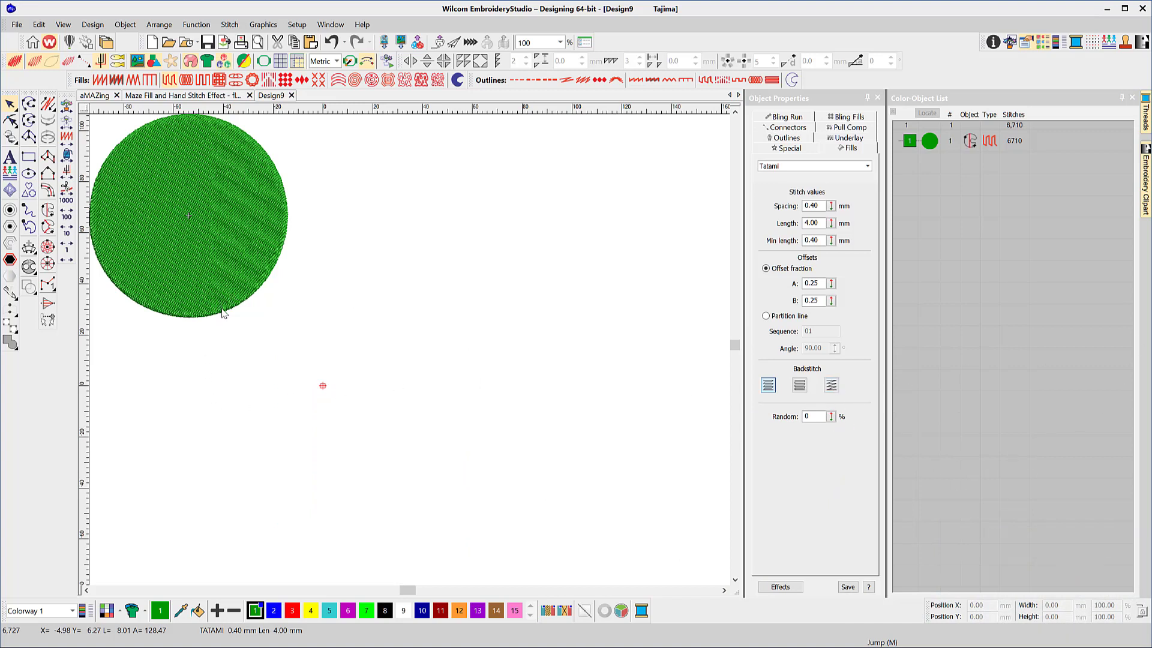
key(p)
drag(224, 288, 399, 406)
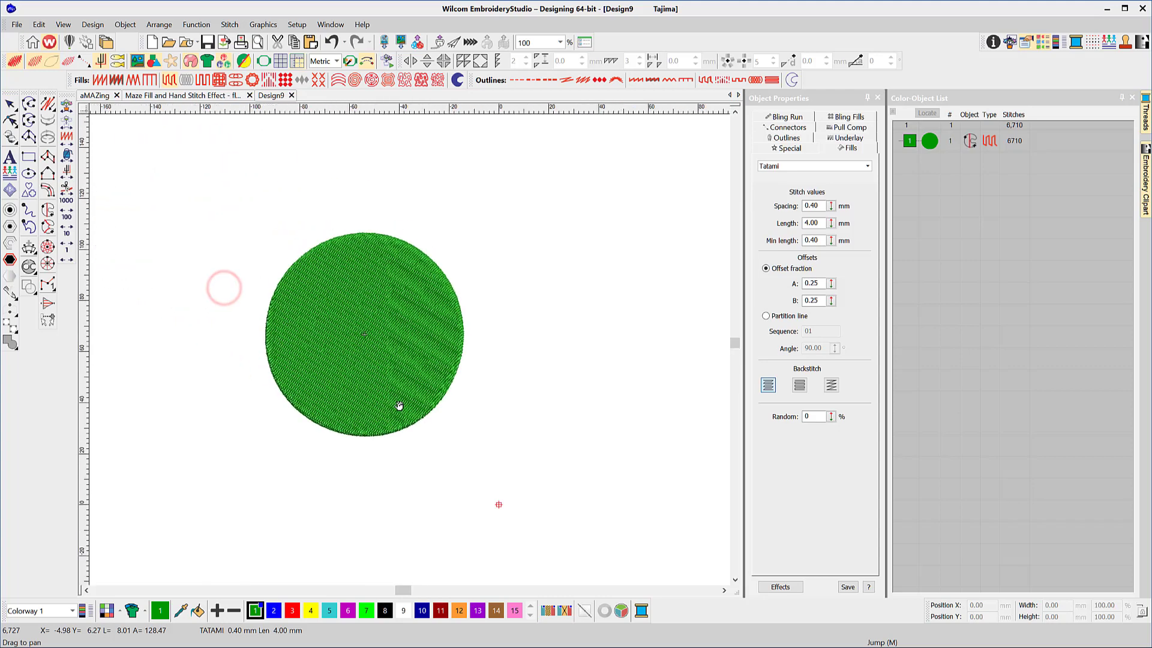
click(218, 80)
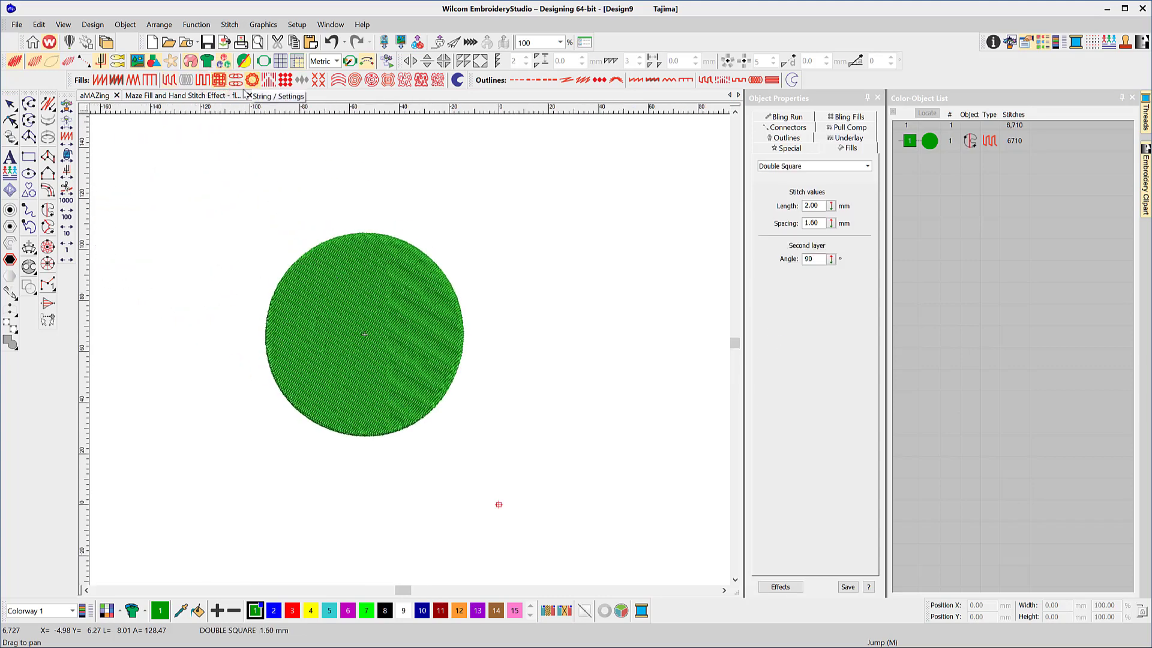
click(10, 103)
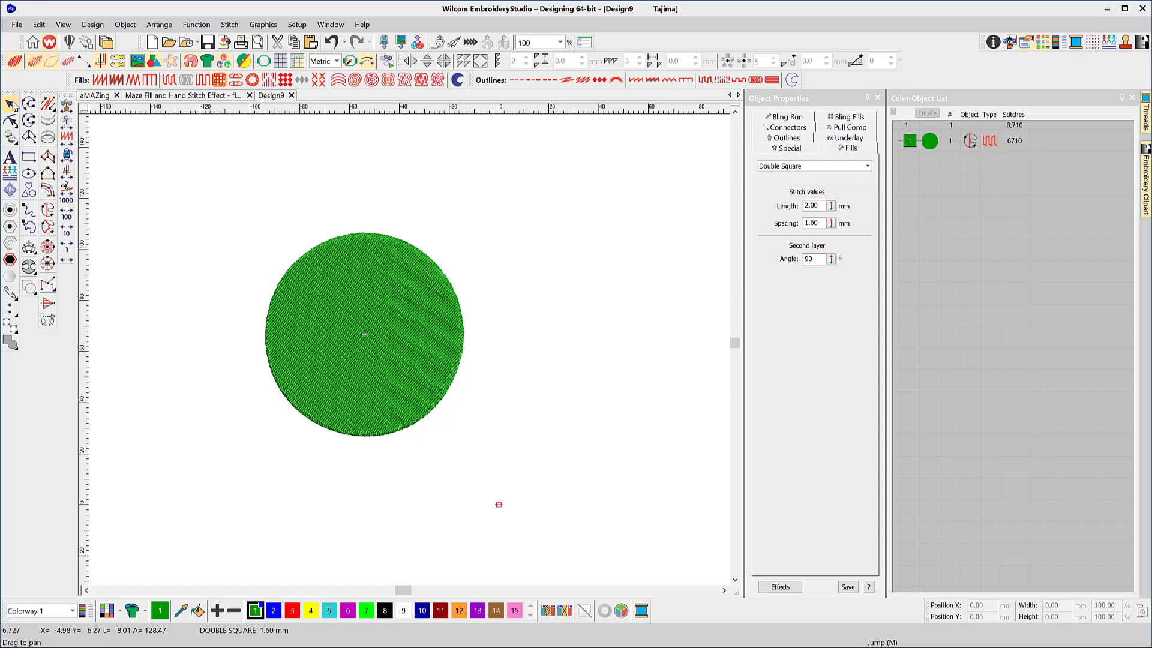
Try the String fill on the green circle, then replace it with the Maze fill
click(359, 267)
click(251, 80)
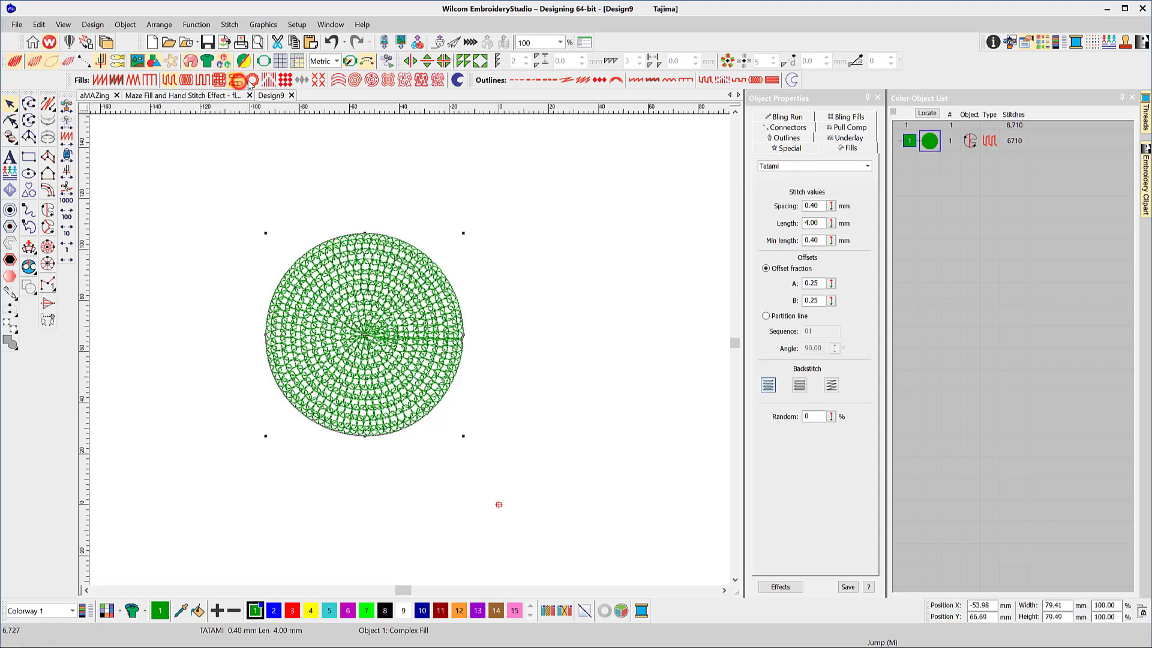
click(251, 80)
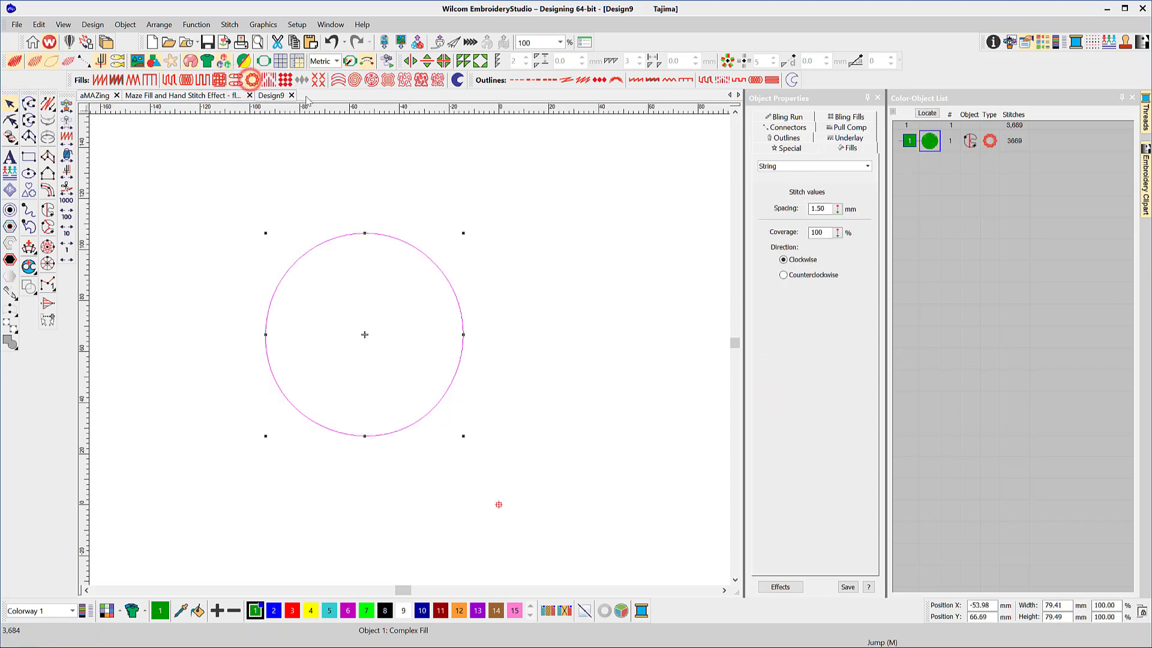
click(372, 83)
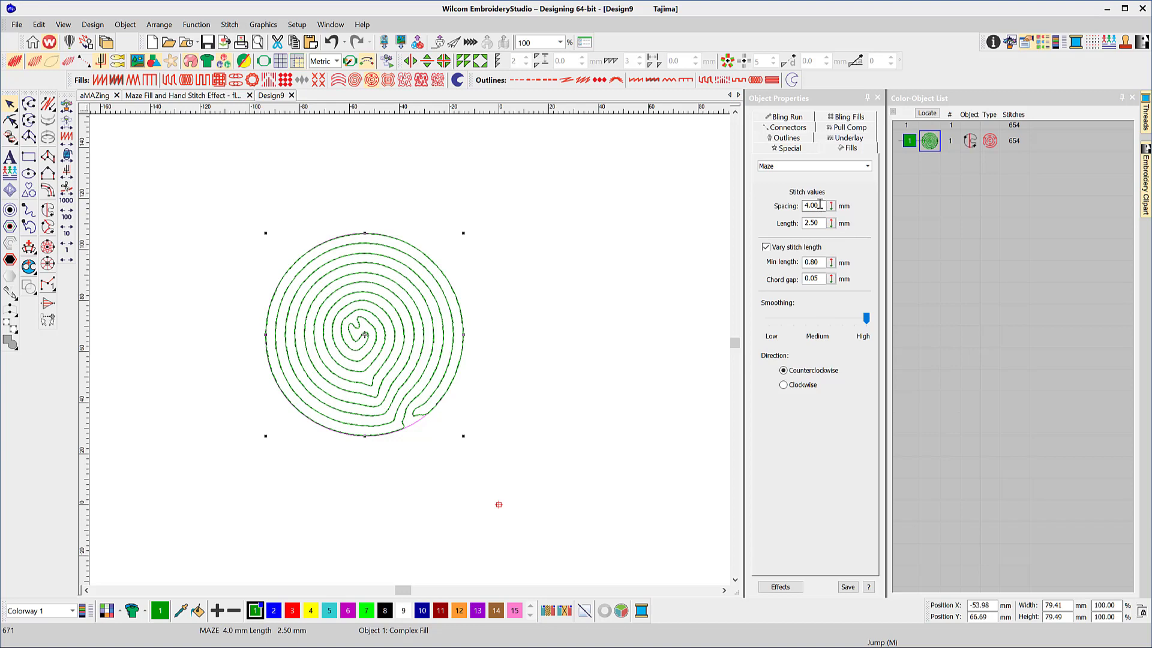
Move the maze-filled circle to about X -24 mm, Y 82 mm and examine the stitches at its centre
drag(391, 336, 463, 306)
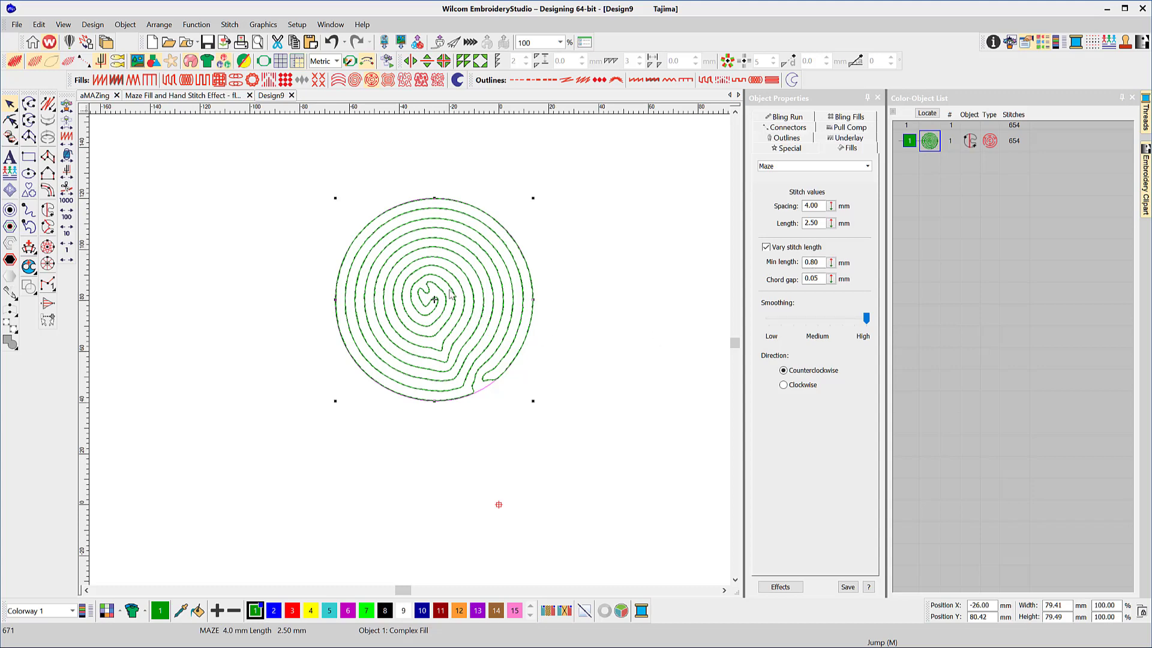
scroll(430, 297, up, 8)
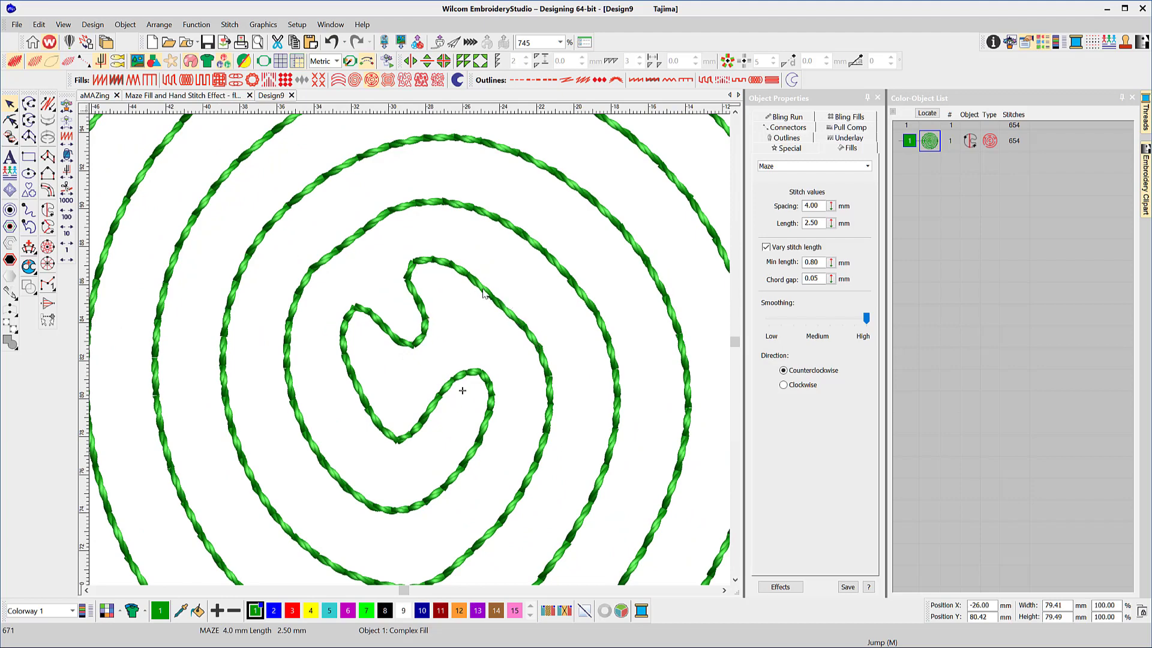
scroll(411, 354, down, 5)
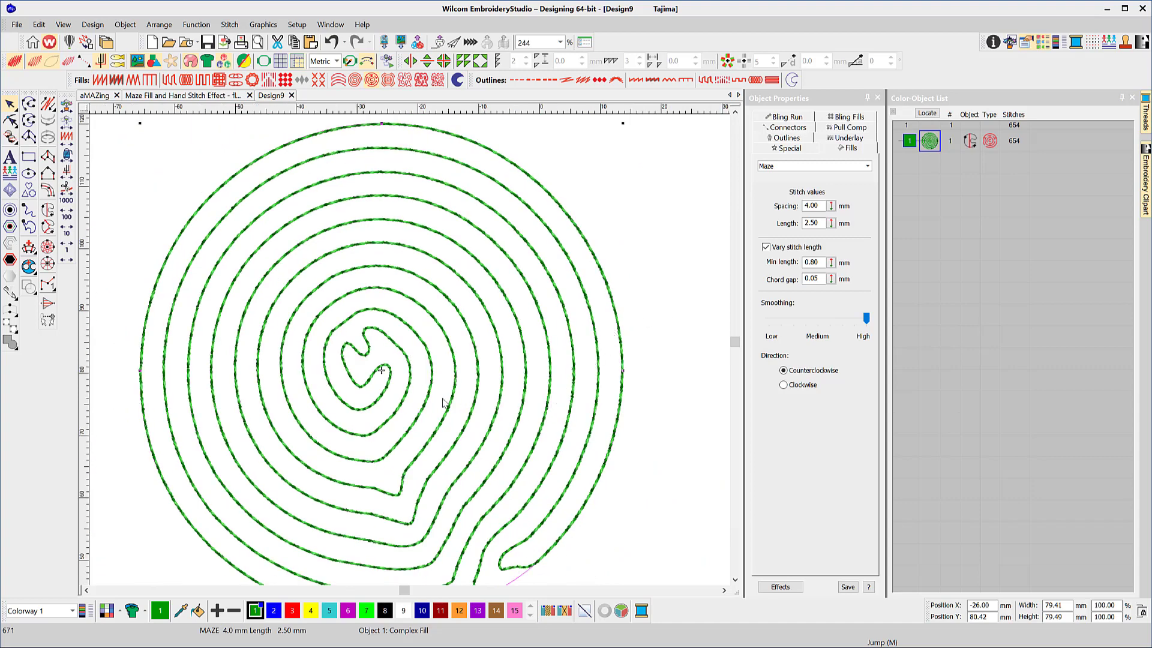
drag(427, 397, 441, 386)
scroll(442, 387, down, 1)
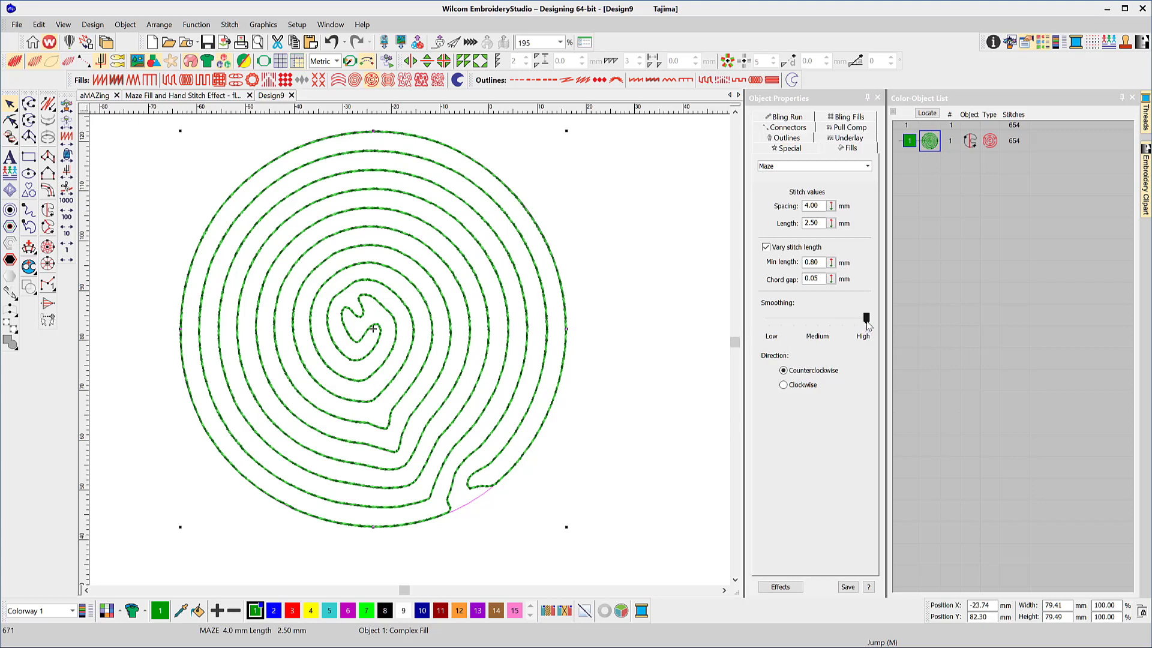
Set the circle's Maze fill to Low smoothing and a spacing of 2 mm
drag(866, 322, 772, 322)
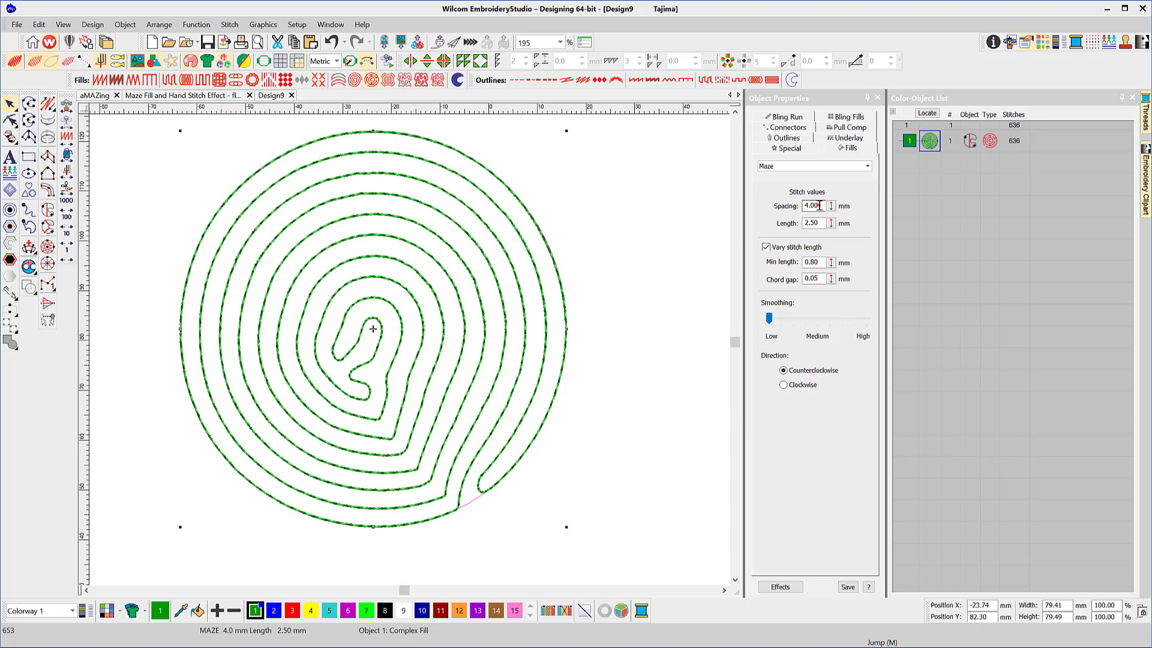
drag(818, 206, 804, 207)
text(2)
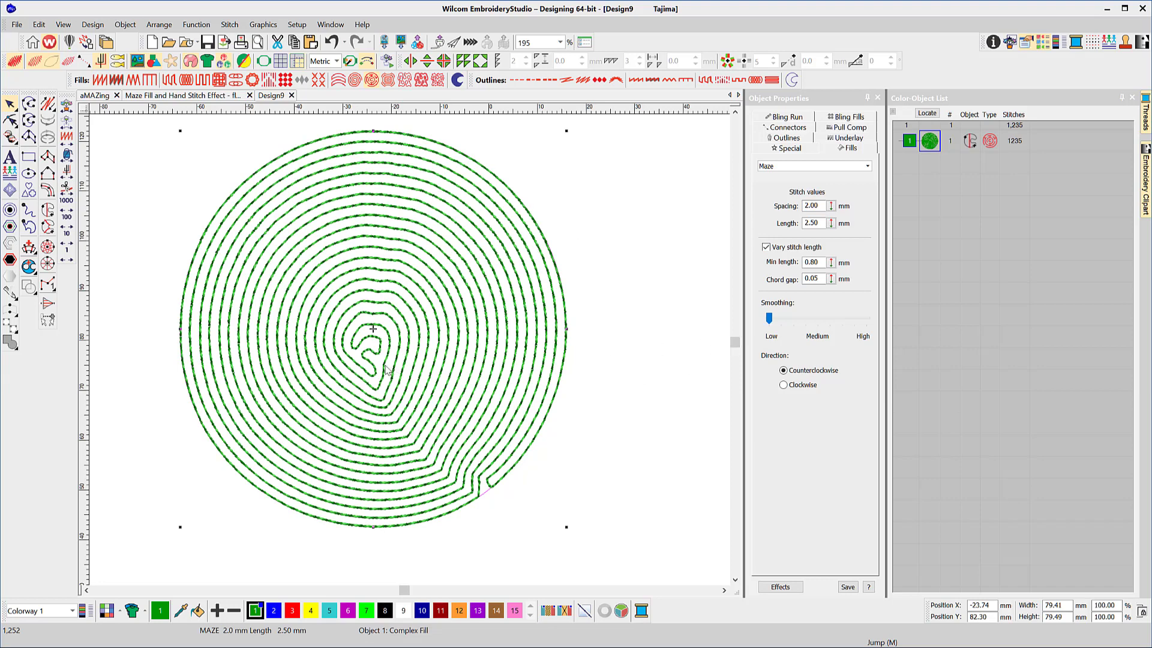
Set the smoothing of the circle's Maze fill to Medium and compare the resulting stitch lines
scroll(408, 344, up, 1)
scroll(409, 345, up, 2)
scroll(410, 351, up, 1)
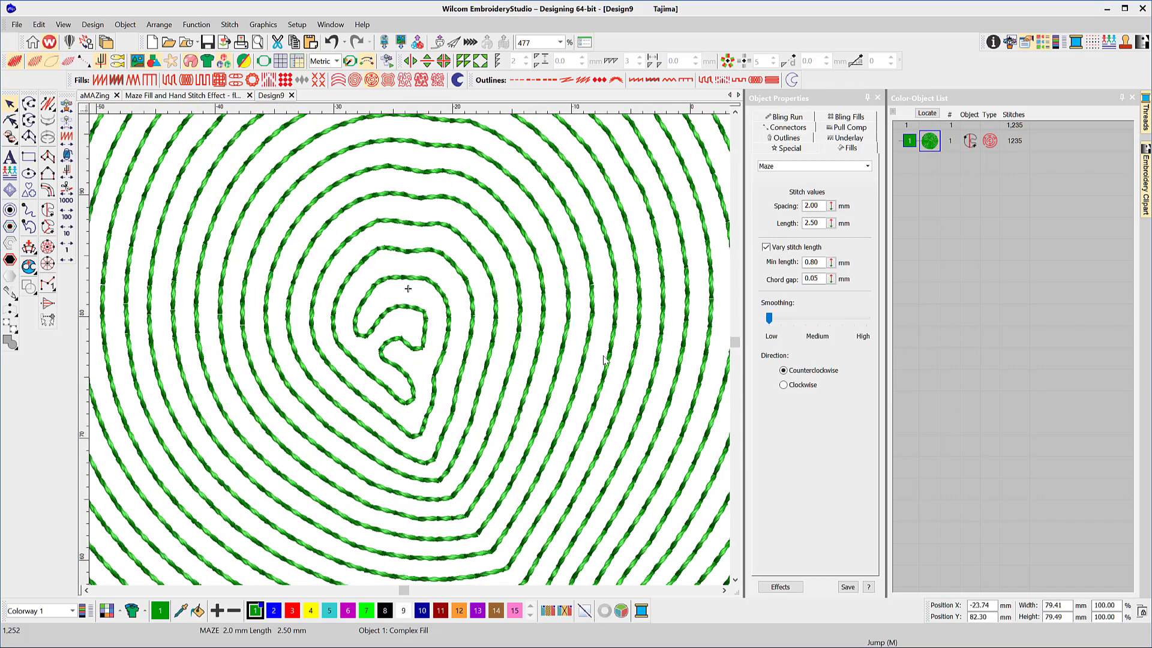
drag(769, 318, 808, 323)
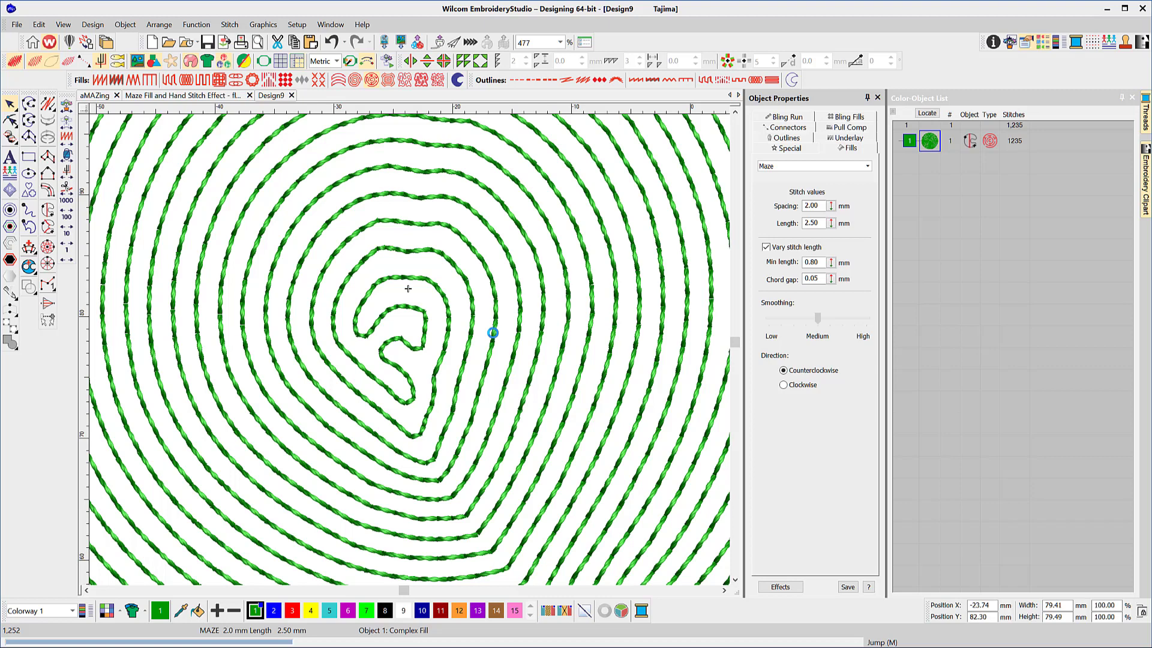
scroll(407, 288, down, 1)
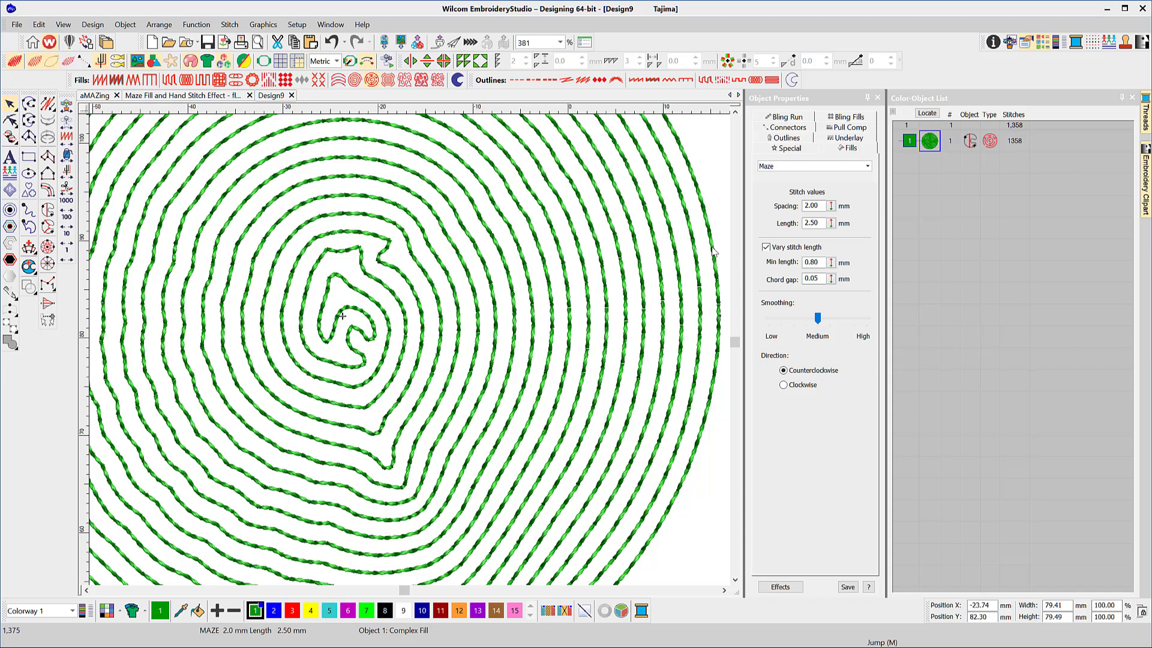
click(817, 206)
scroll(415, 323, down, 2)
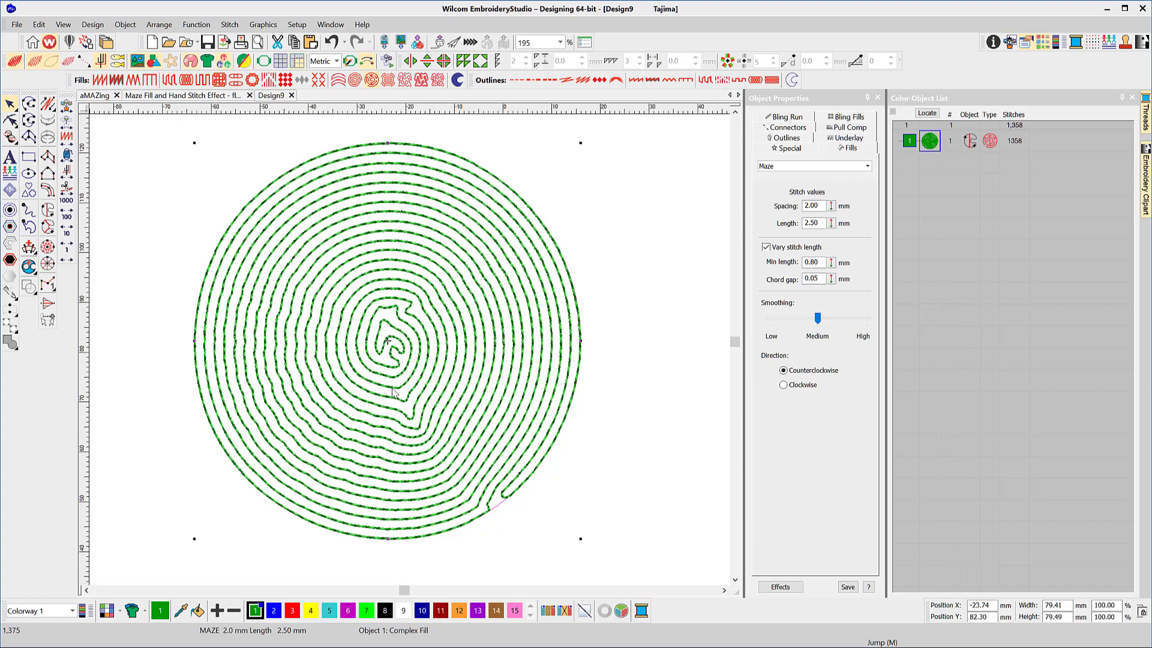
Switch to the Maze Fill and Hand Stitch Effect flower pattern design and view it with realistic stitch rendering
click(167, 94)
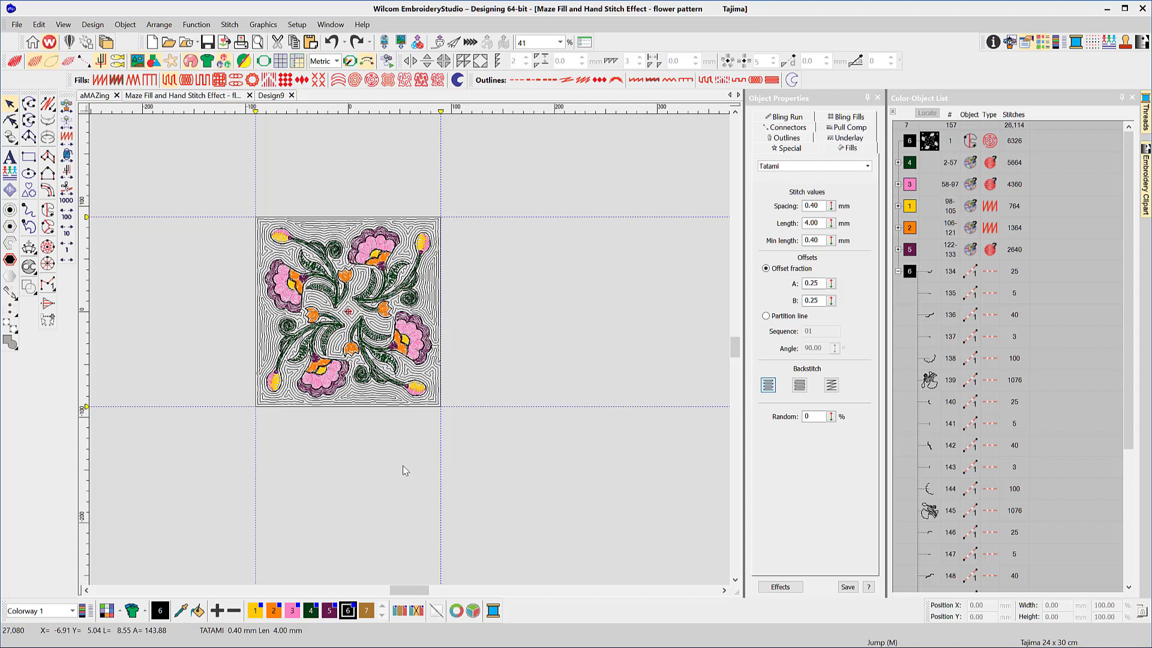
key(t)
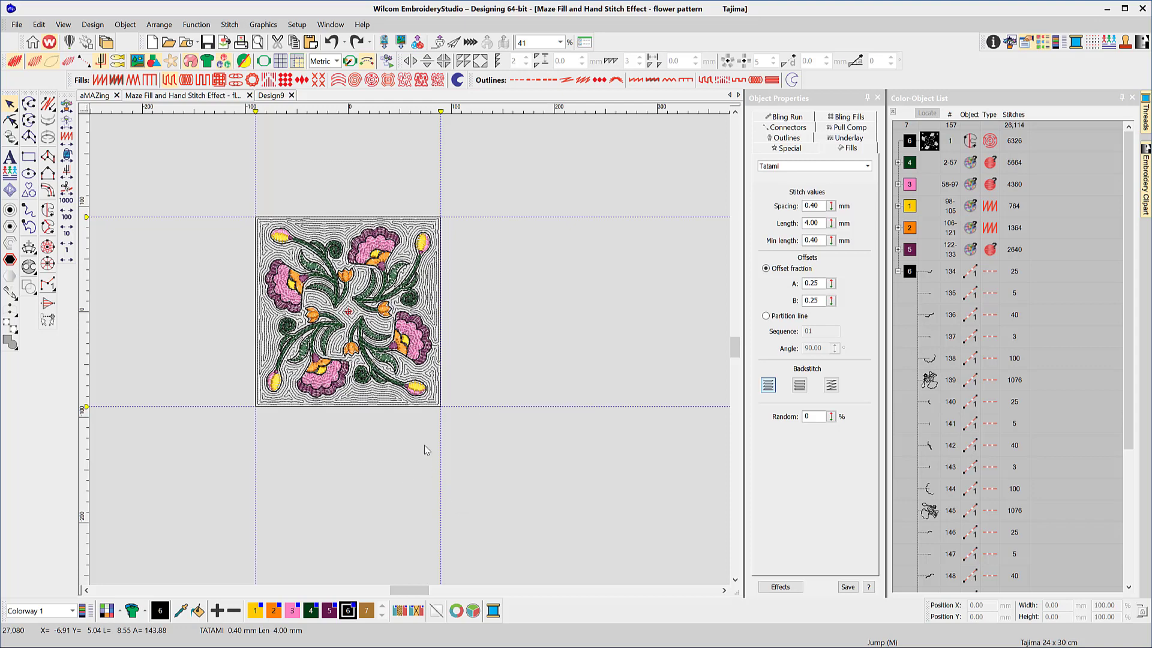
scroll(462, 387, up, 2)
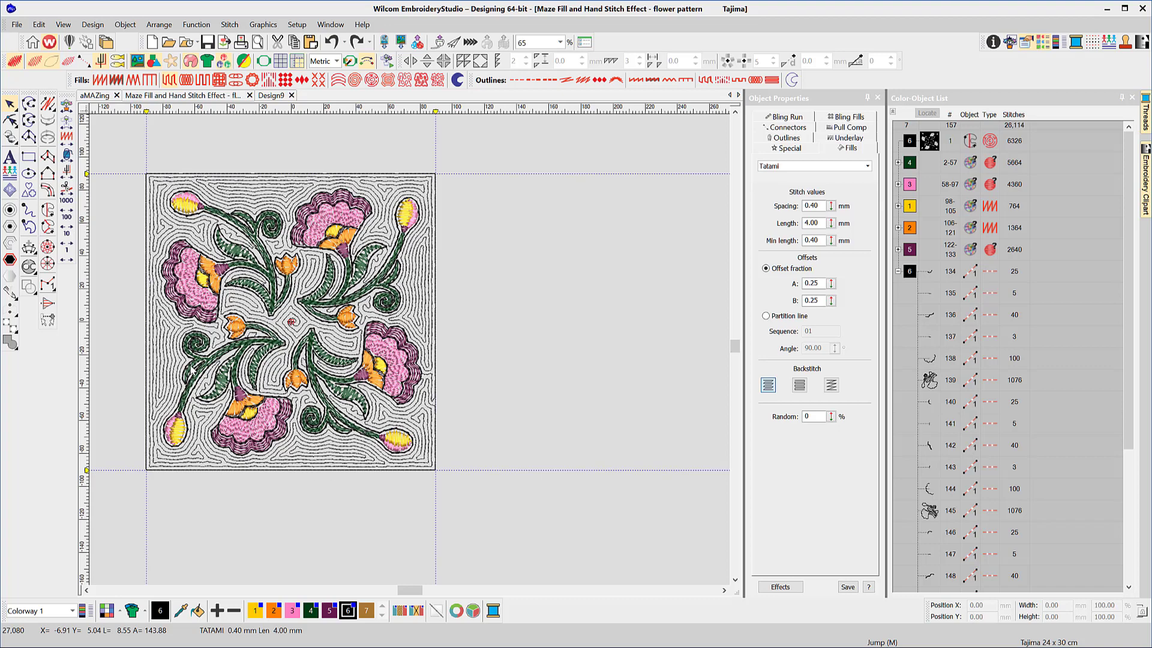
scroll(192, 369, down, 2)
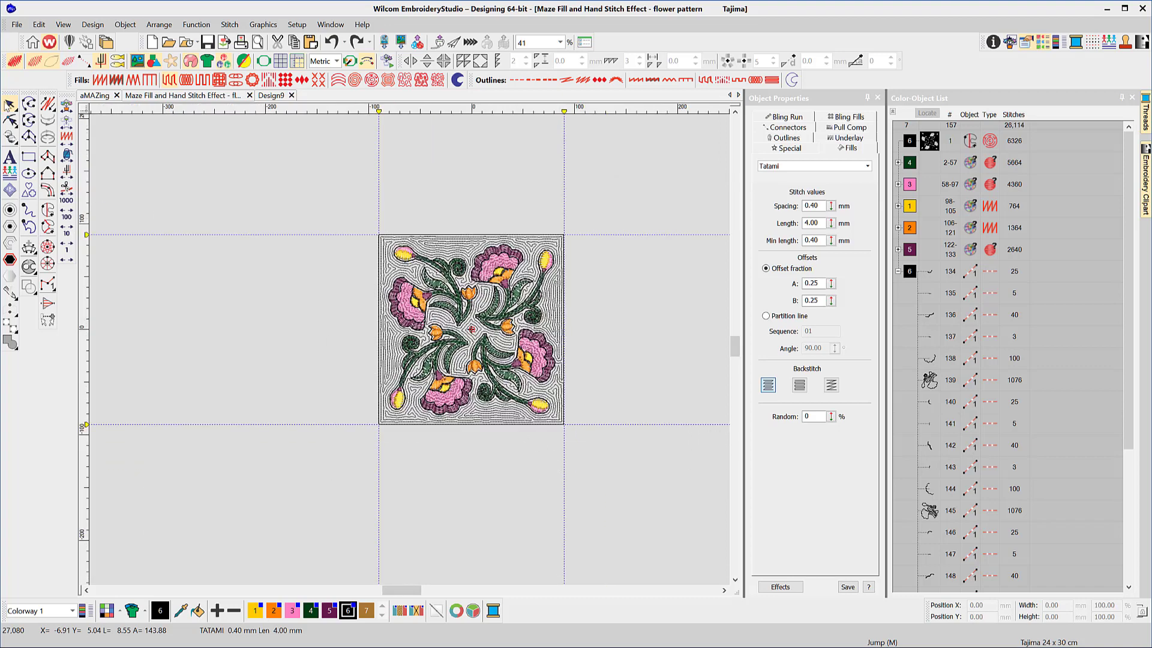
Move the square Maze fill background about 224 mm left, clear of the embroidered flowers
click(447, 241)
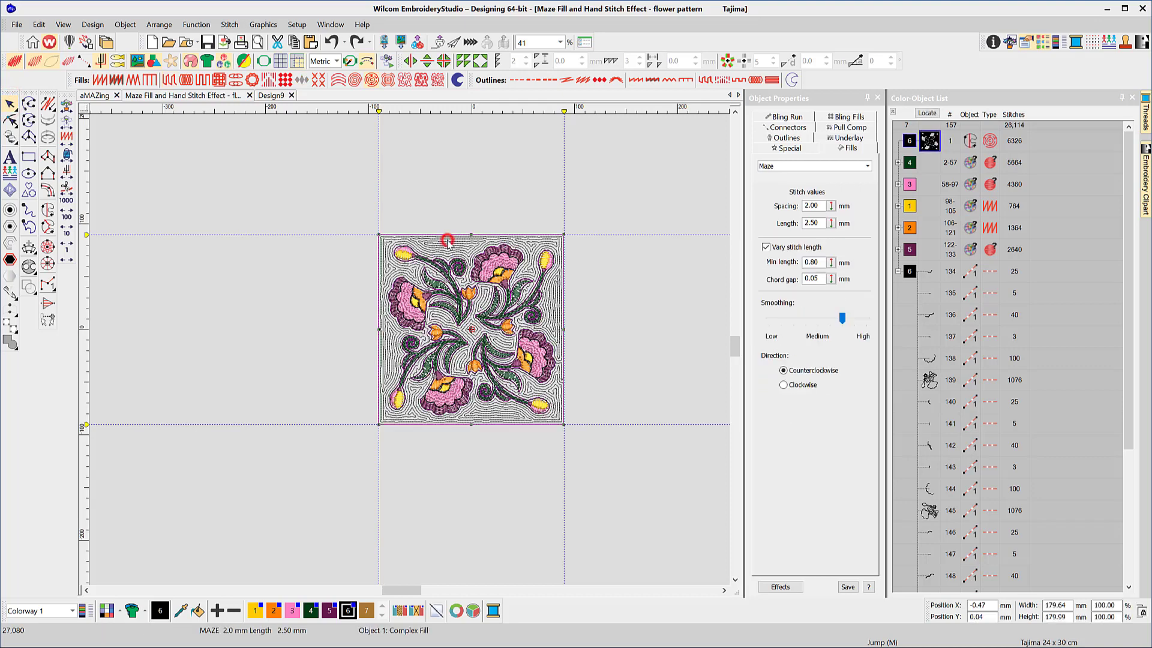
drag(447, 241, 217, 241)
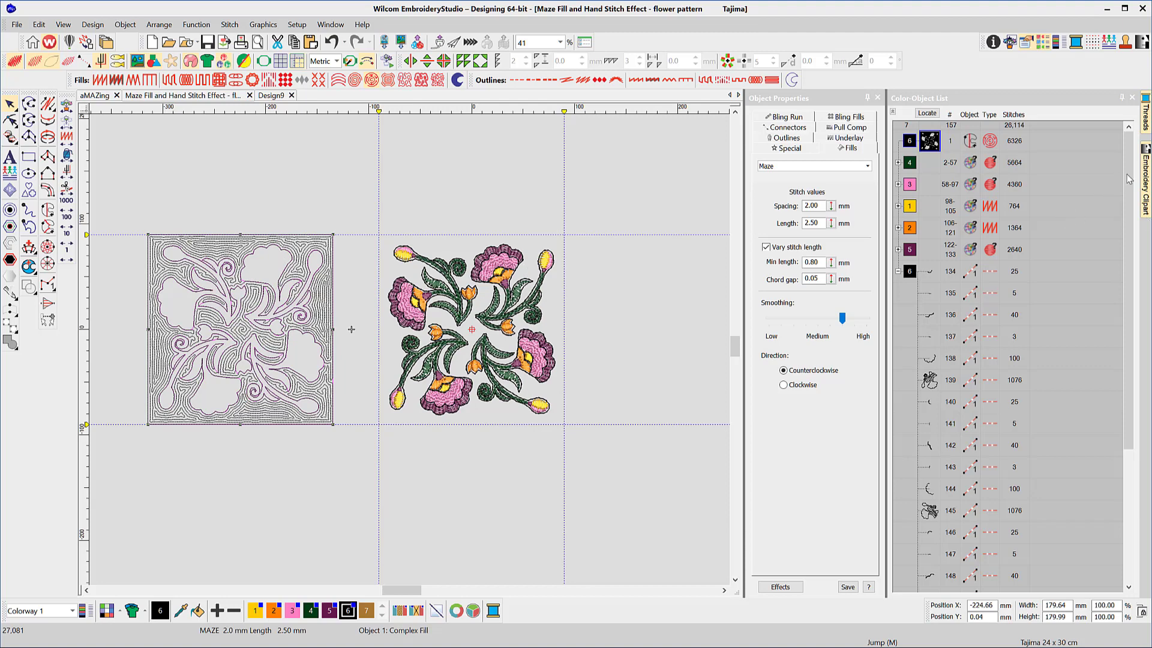
Duplicate the four black run-stitch flower outlines, objects 139, 145, 151 and 157, in place
drag(1126, 174, 1127, 229)
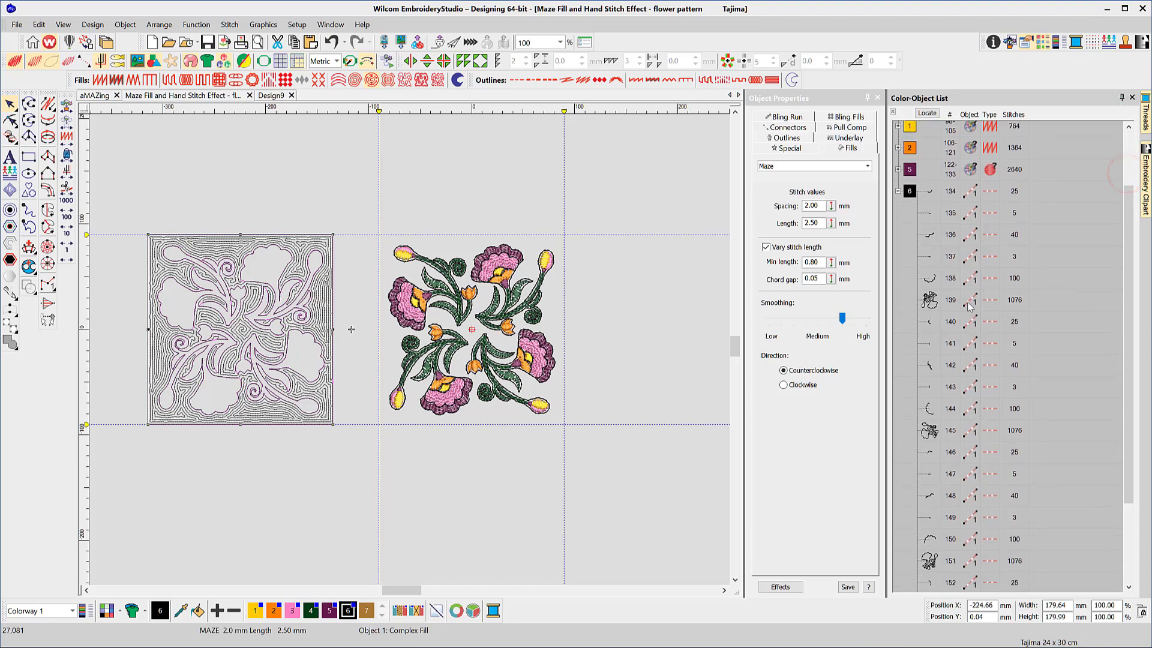
click(934, 306)
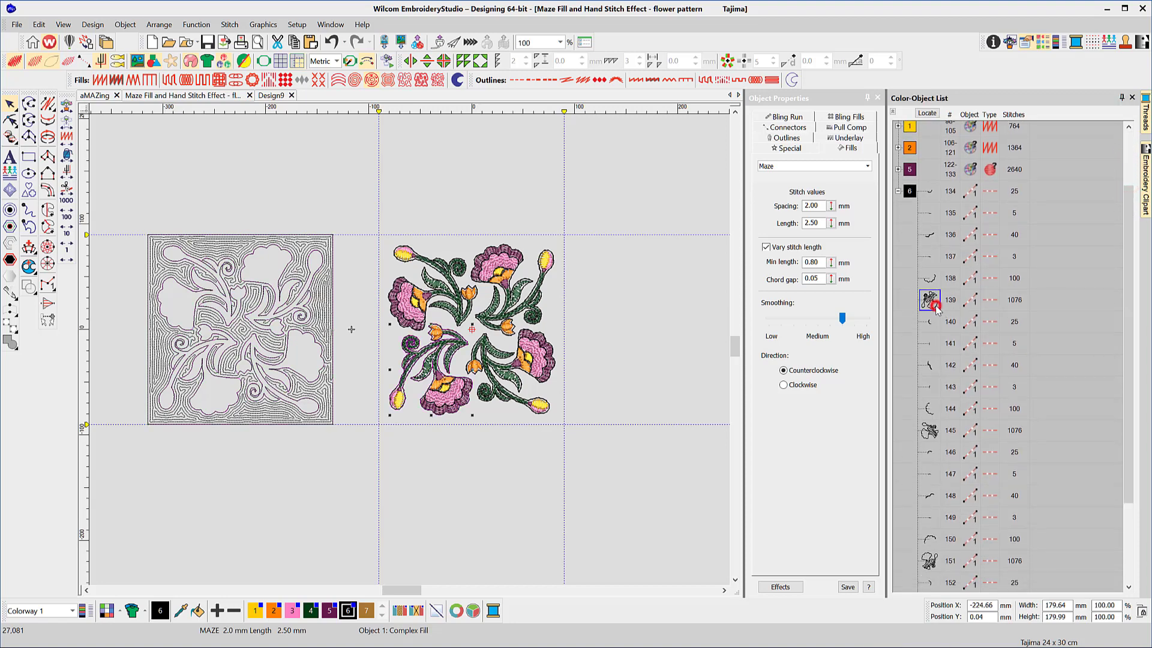
ctrl+click(927, 433)
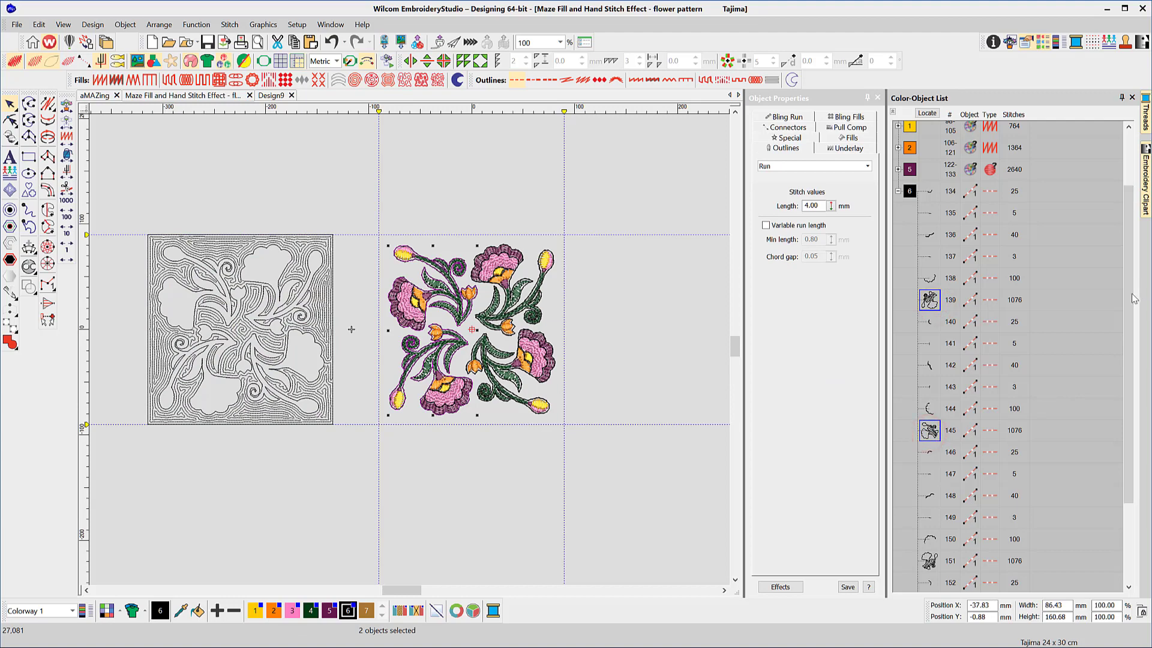
drag(1130, 302, 1130, 413)
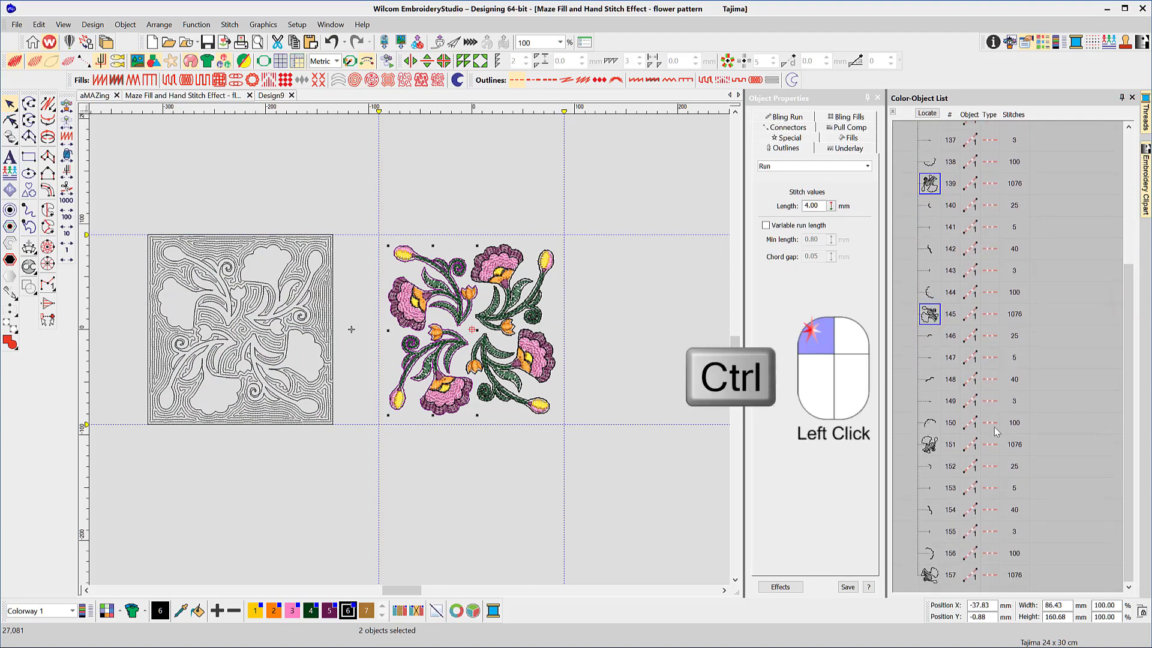
ctrl+click(933, 447)
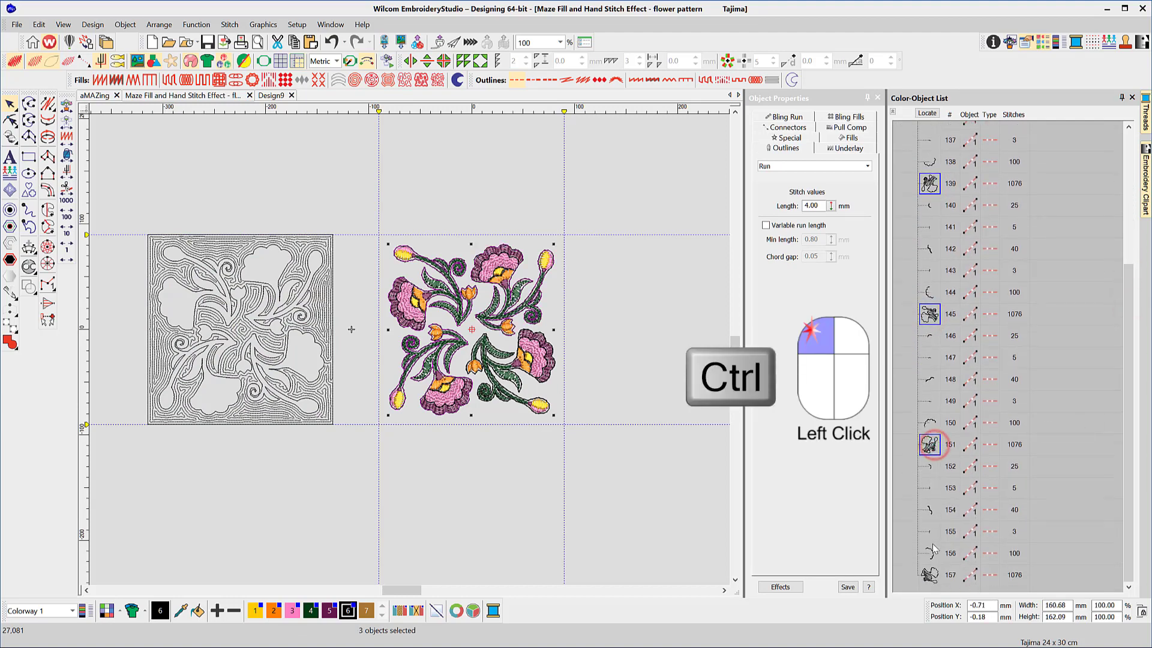
ctrl+click(930, 574)
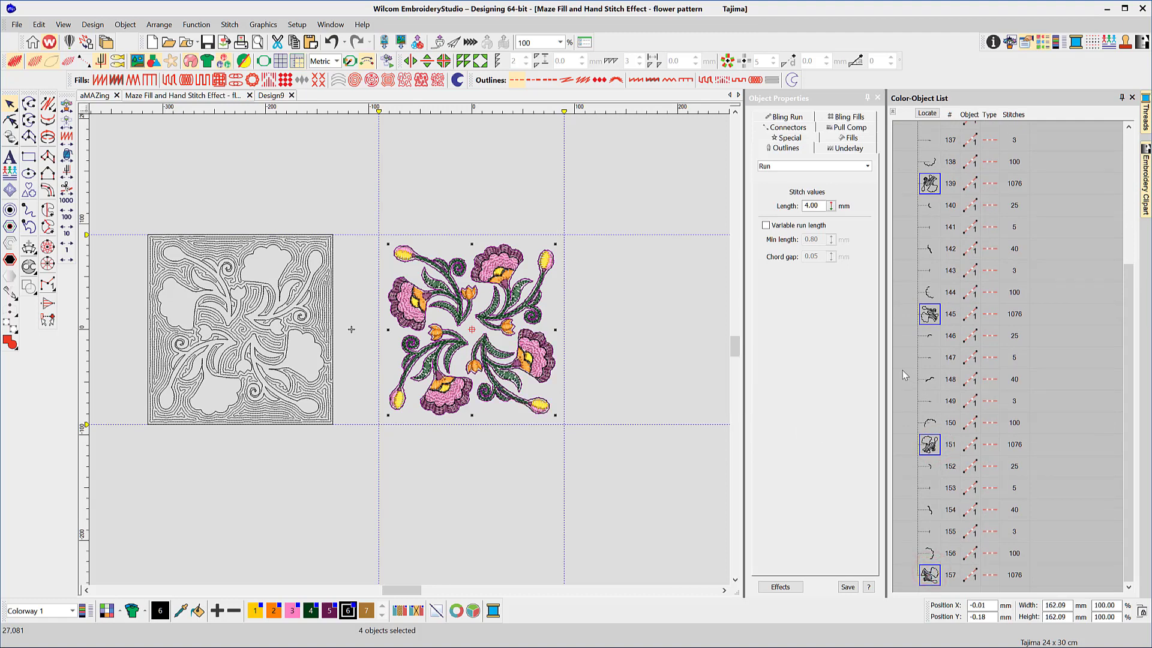
key(ctrl+d)
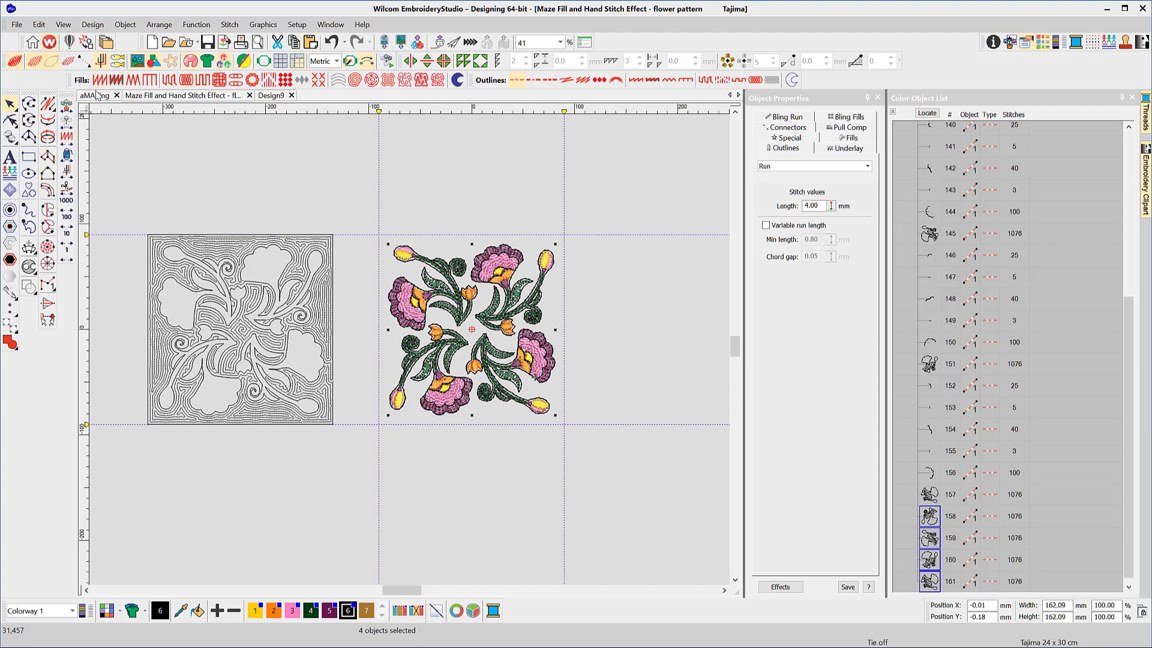
Convert the four duplicated flower outlines to Tatami fill and recolour them with brown thread colour 7
click(171, 81)
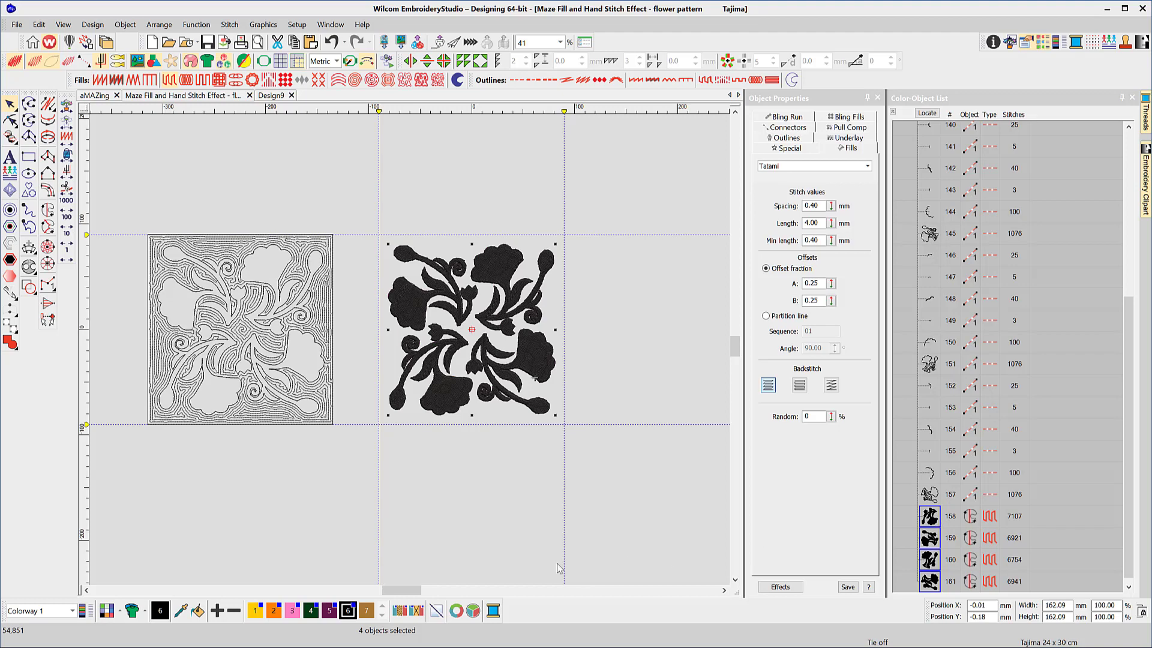
click(367, 611)
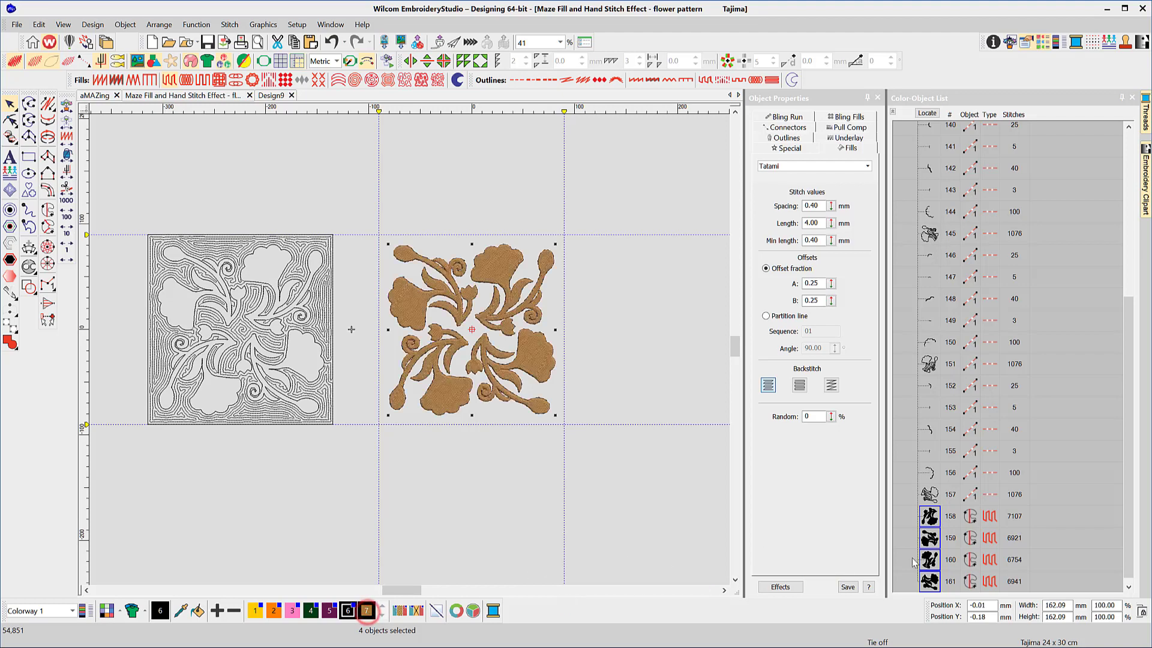
Move the four brown Tatami objects to the start of the stitching sequence, ahead of the Maze background
click(926, 516)
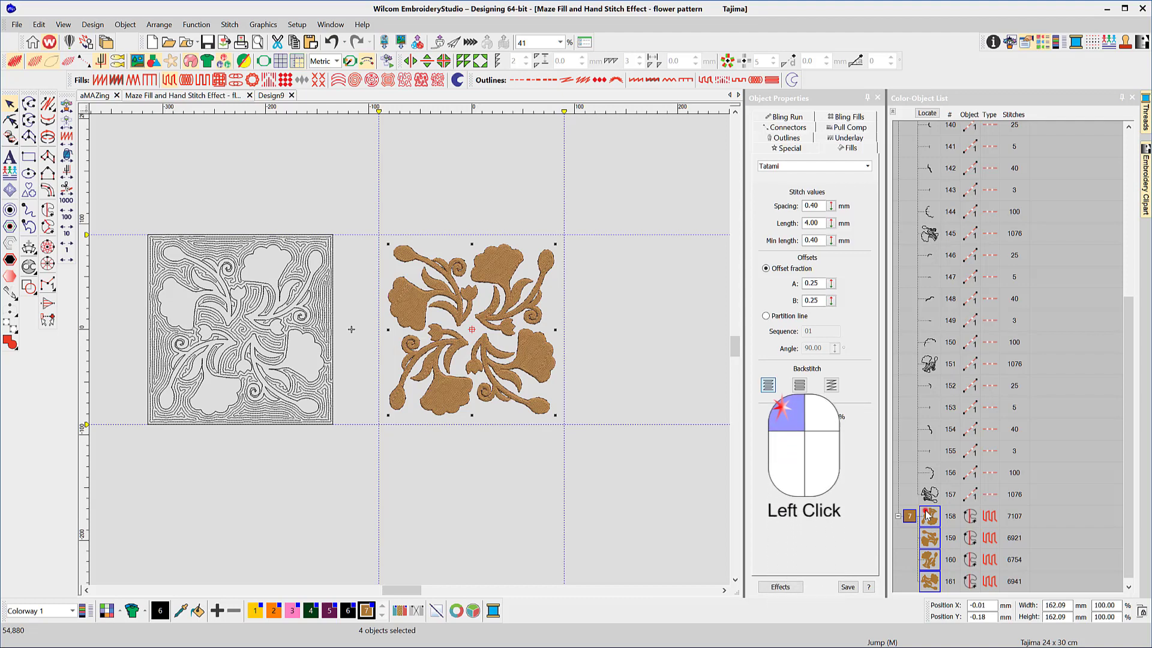
click(927, 516)
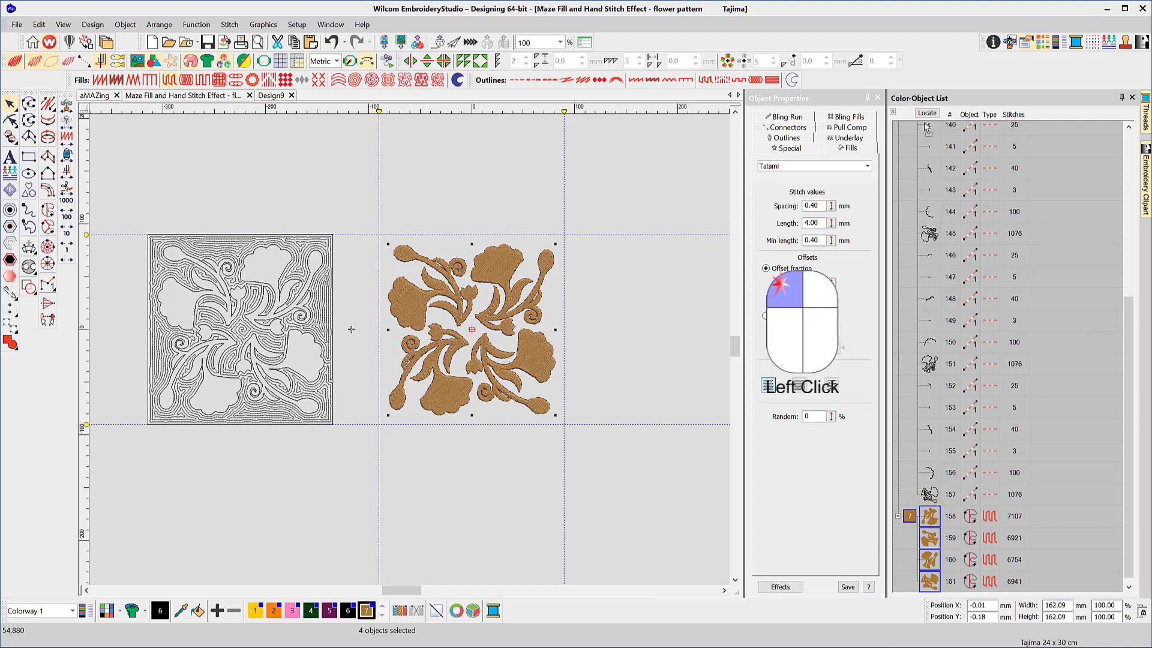
scroll(926, 141, up, 5)
scroll(926, 138, up, 3)
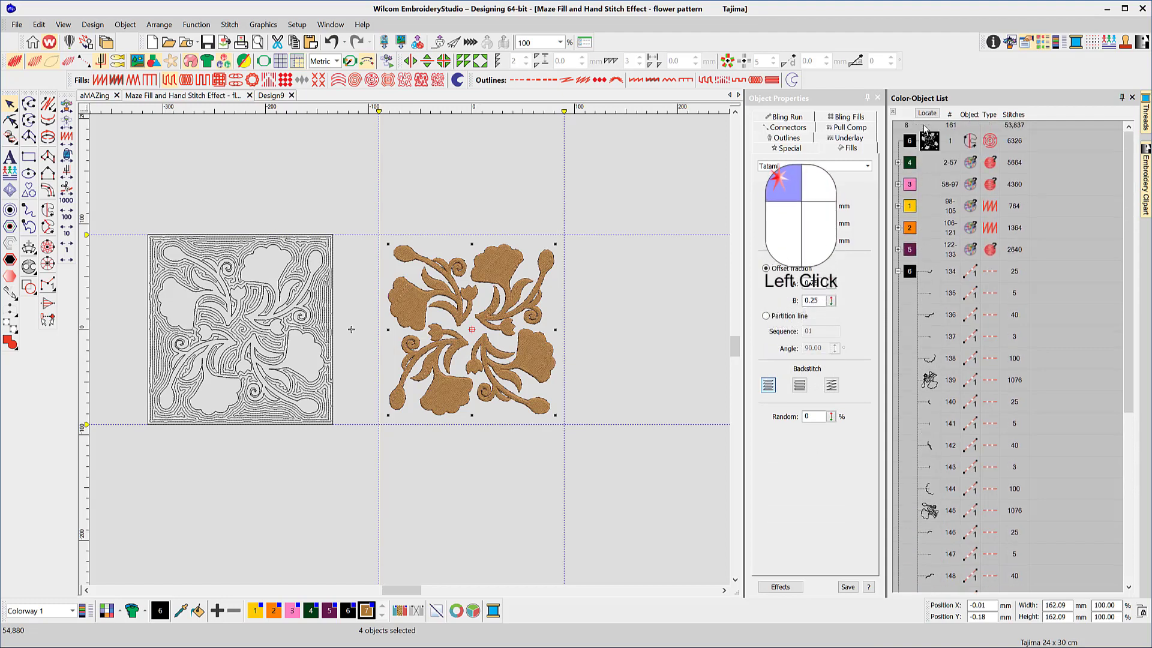
drag(925, 151, 912, 133)
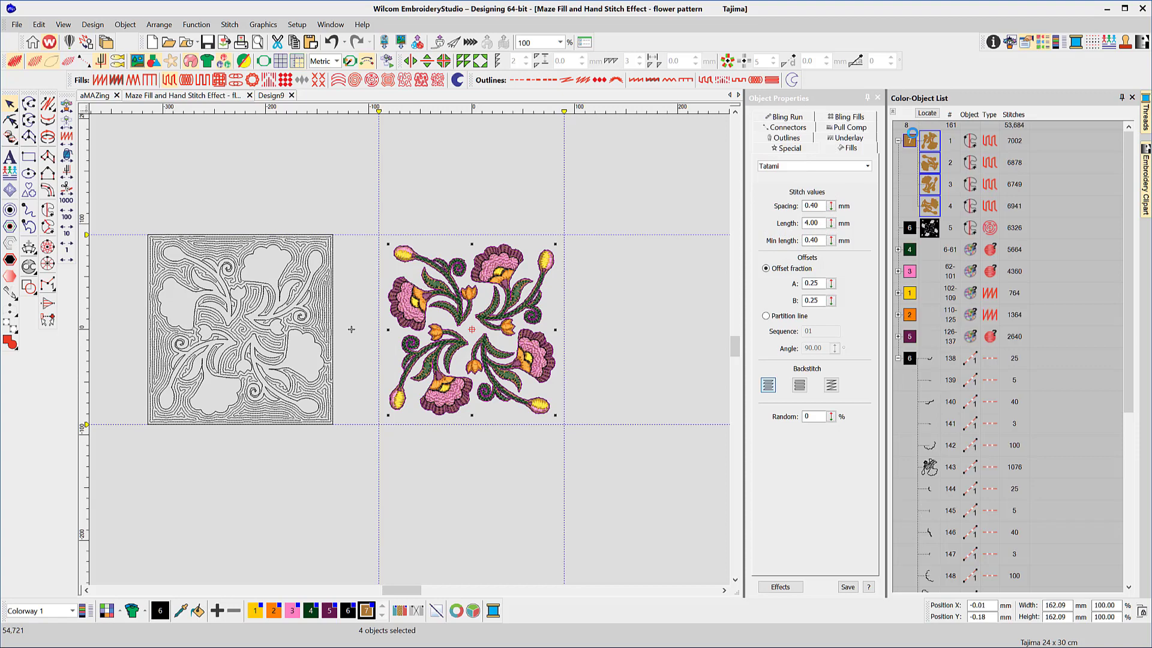
Travel to the start of the design and draw a Tatami square about 180 mm wide around the flowers, from guide corner to guide corner
click(681, 322)
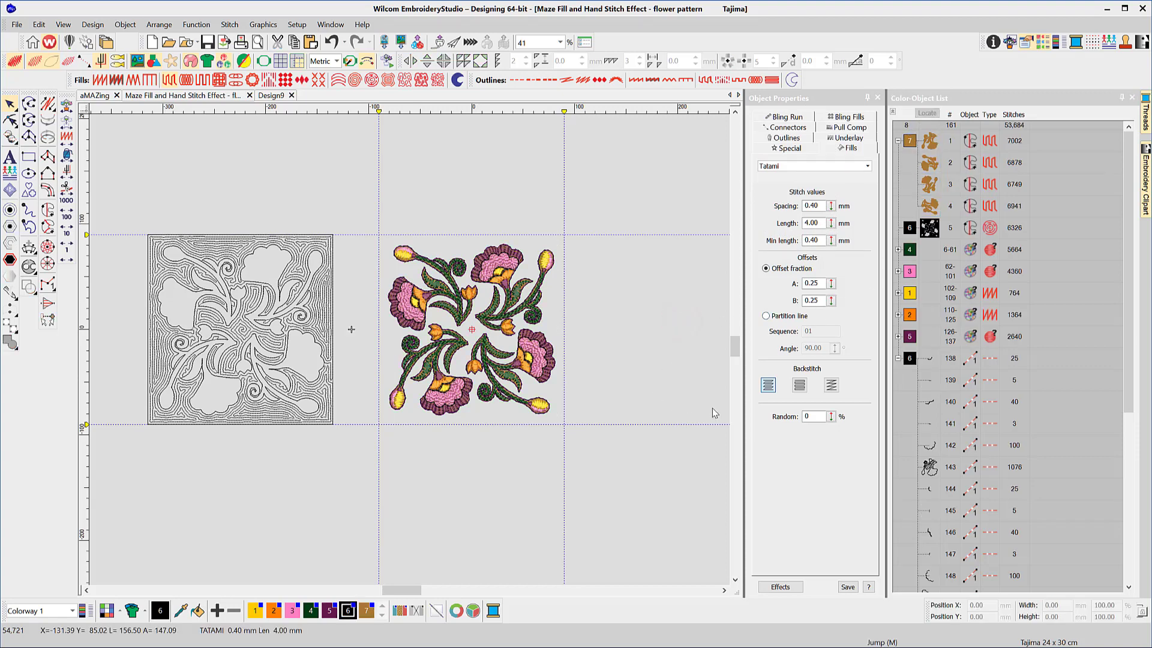
click(67, 106)
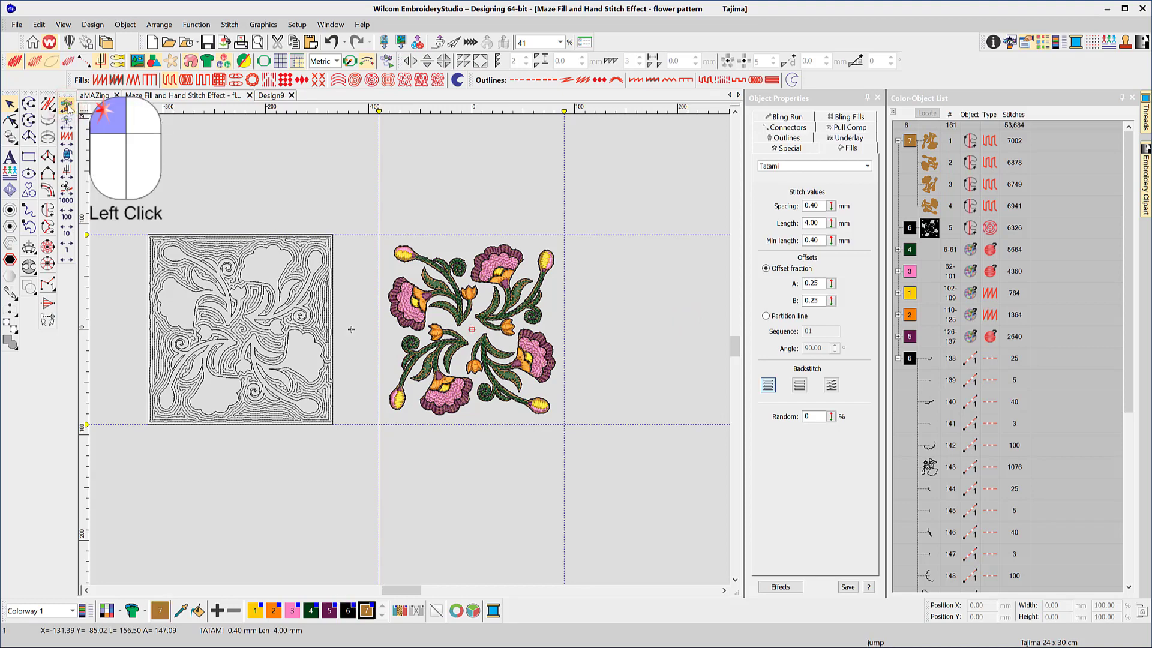
click(67, 106)
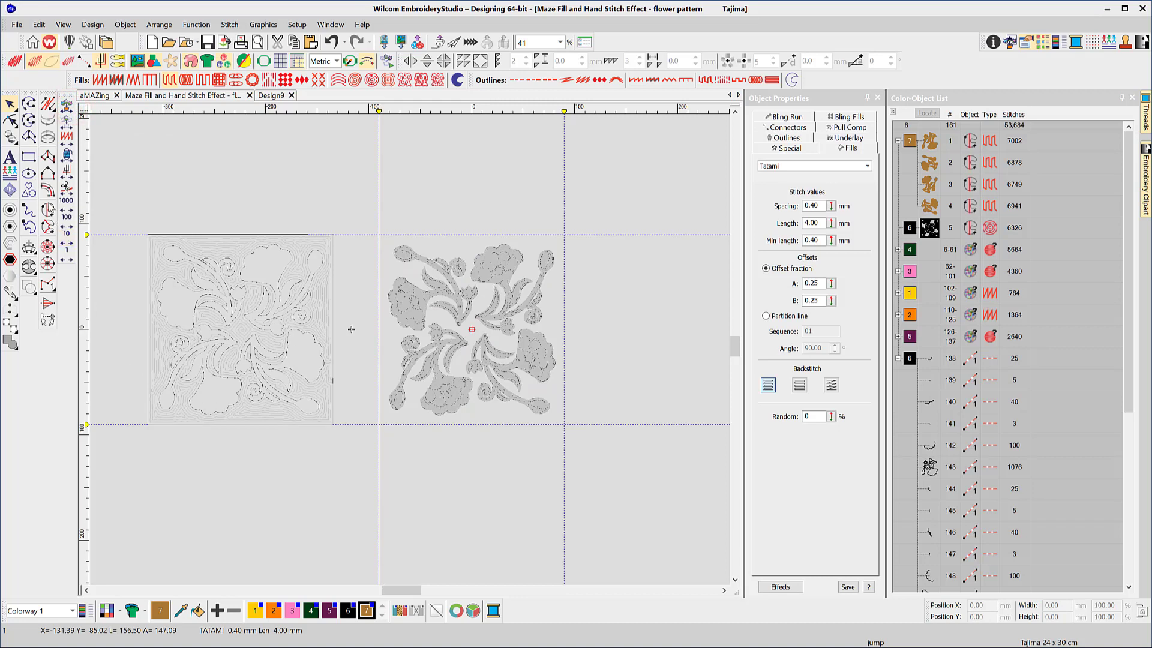
click(28, 156)
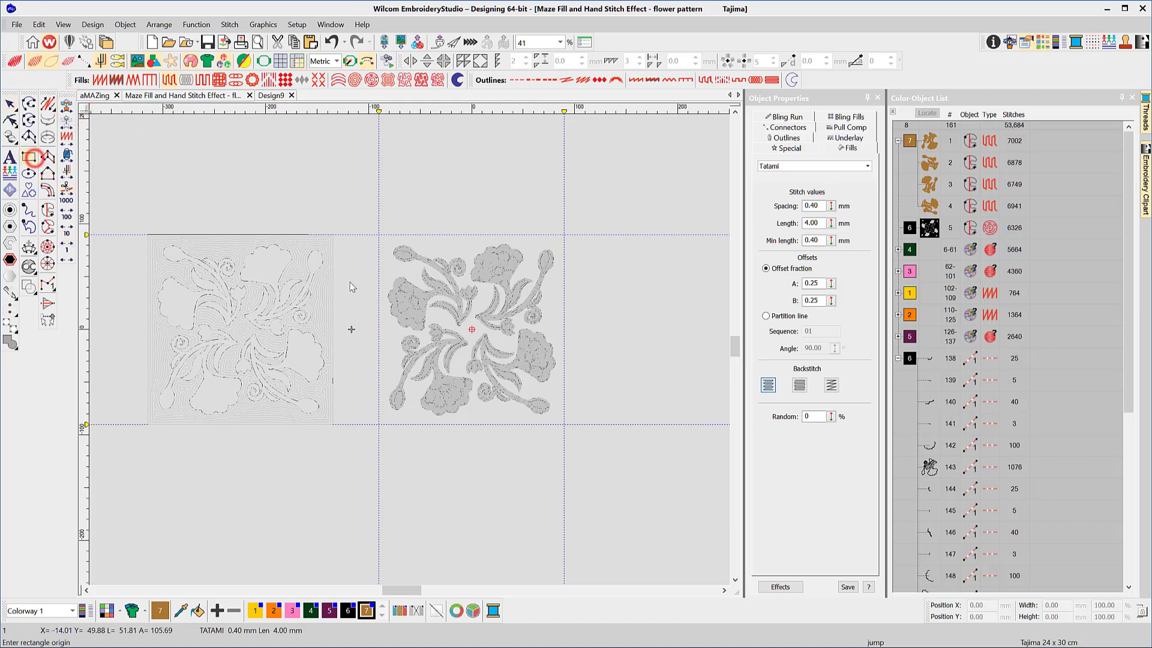
click(378, 234)
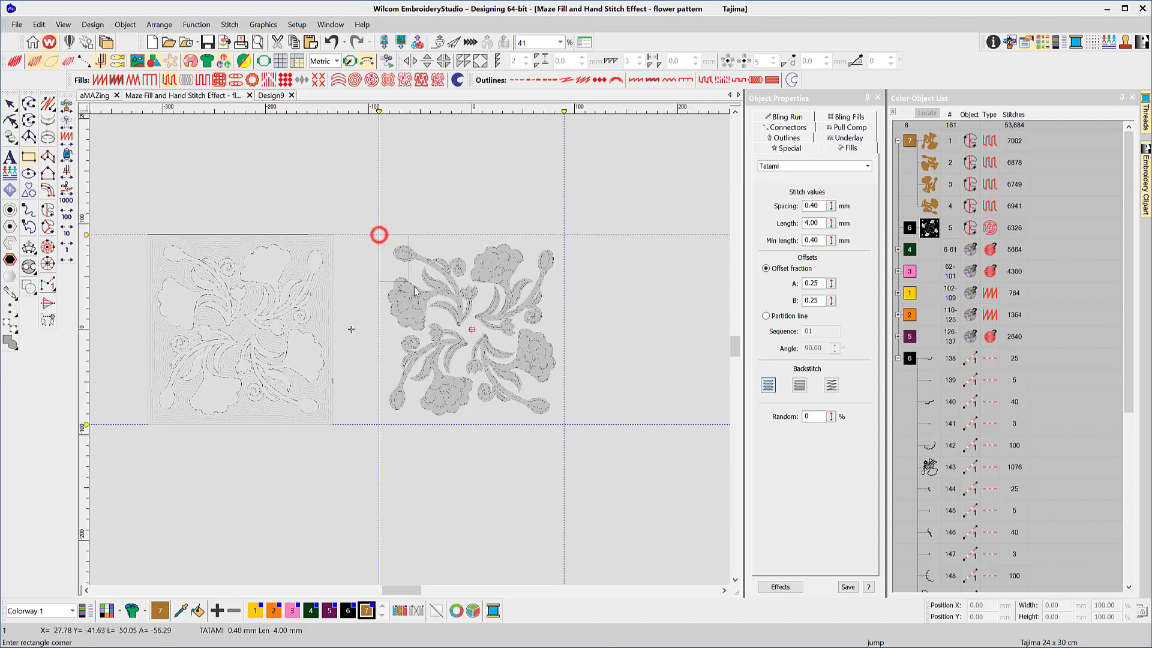
click(564, 425)
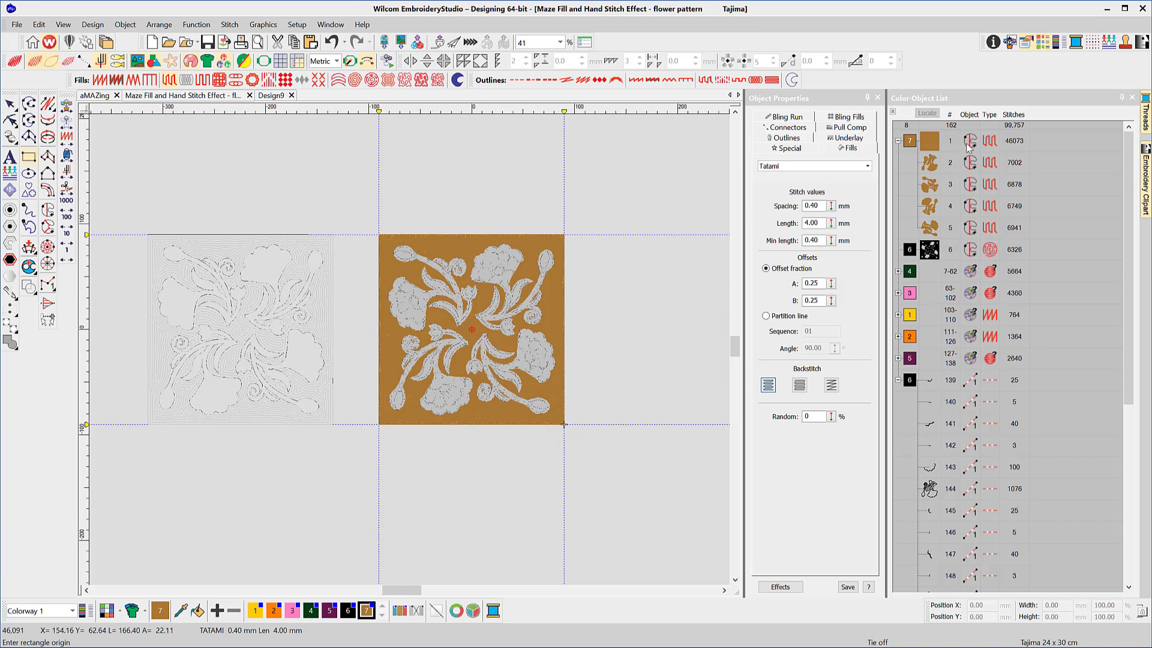
Recolour the large Tatami square with yellow thread colour 1
click(934, 141)
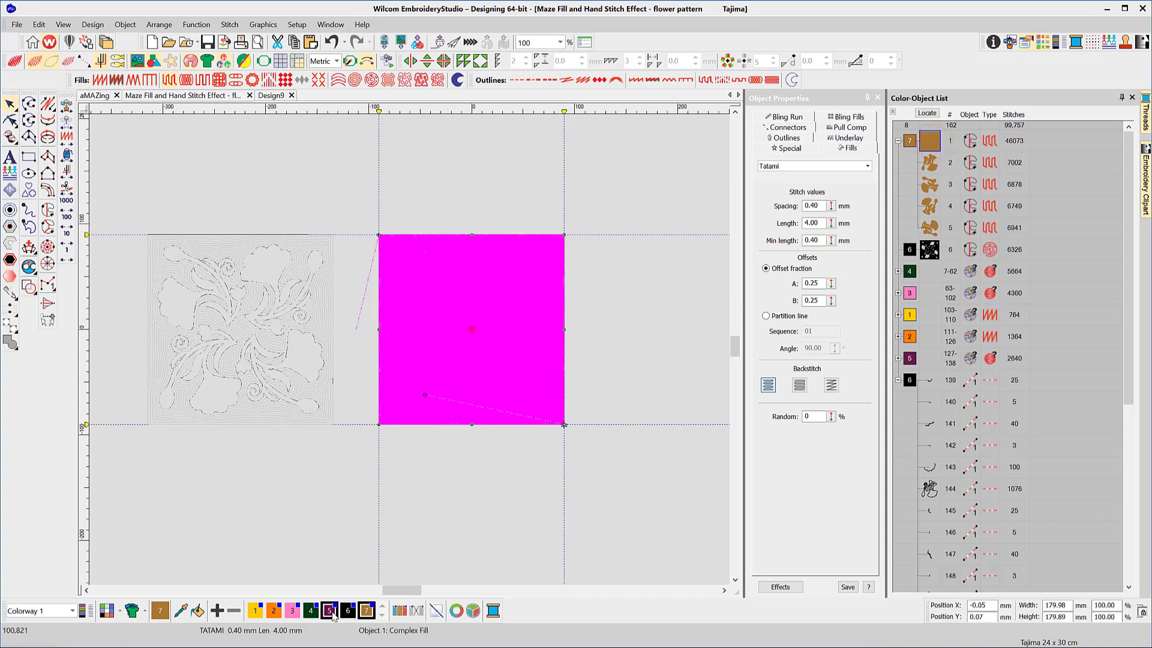
click(255, 611)
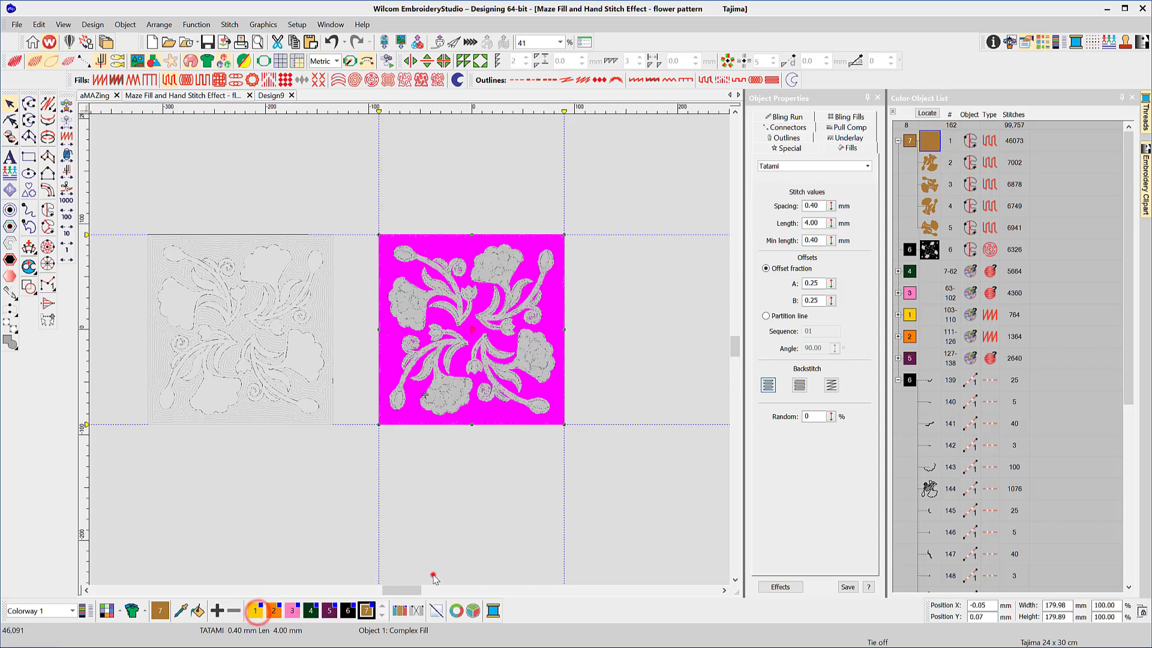
click(431, 574)
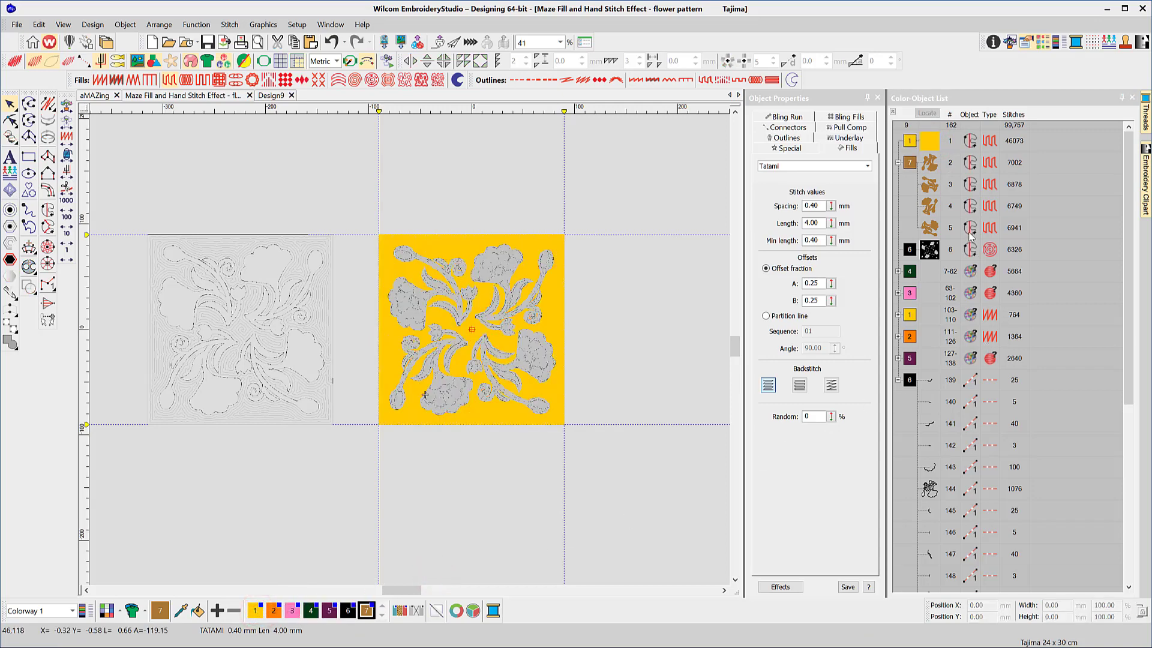
Examine the four brown Tatami flower shapes, objects 2 to 5, individually and as a colour block
click(934, 168)
click(933, 189)
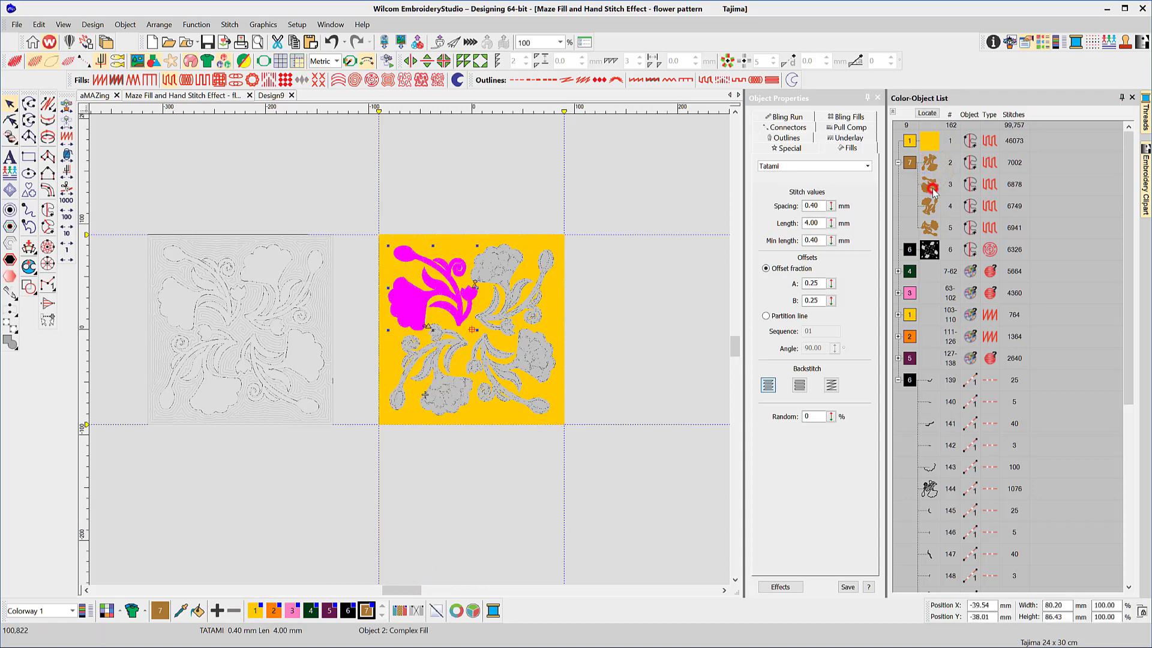
click(929, 206)
click(930, 227)
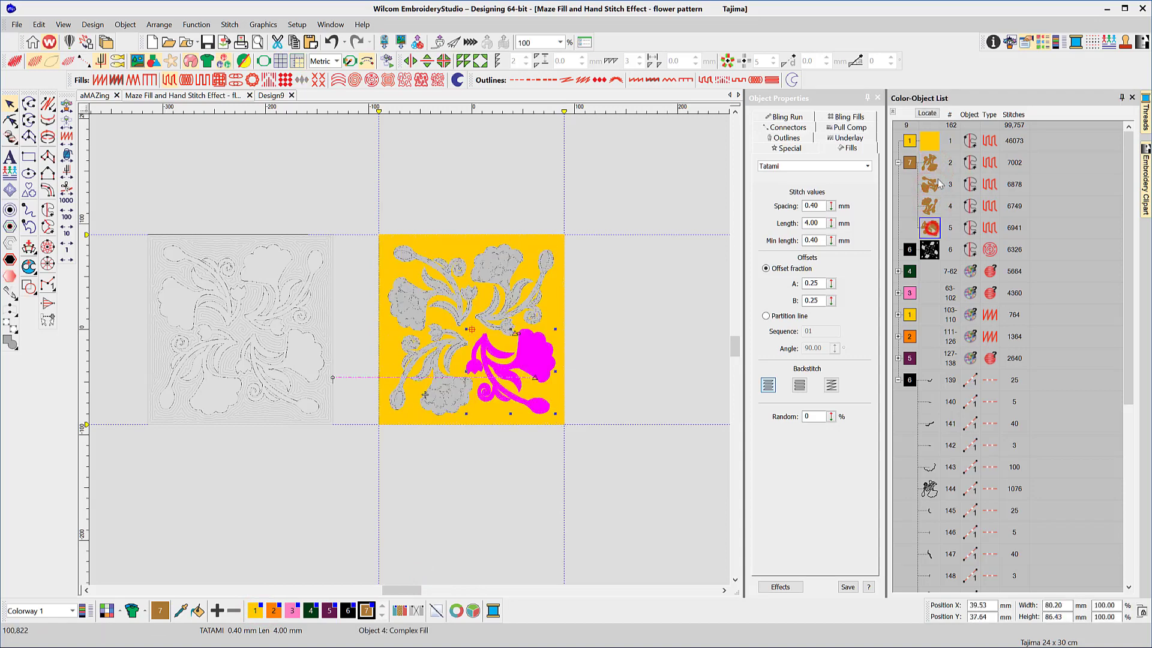
click(912, 167)
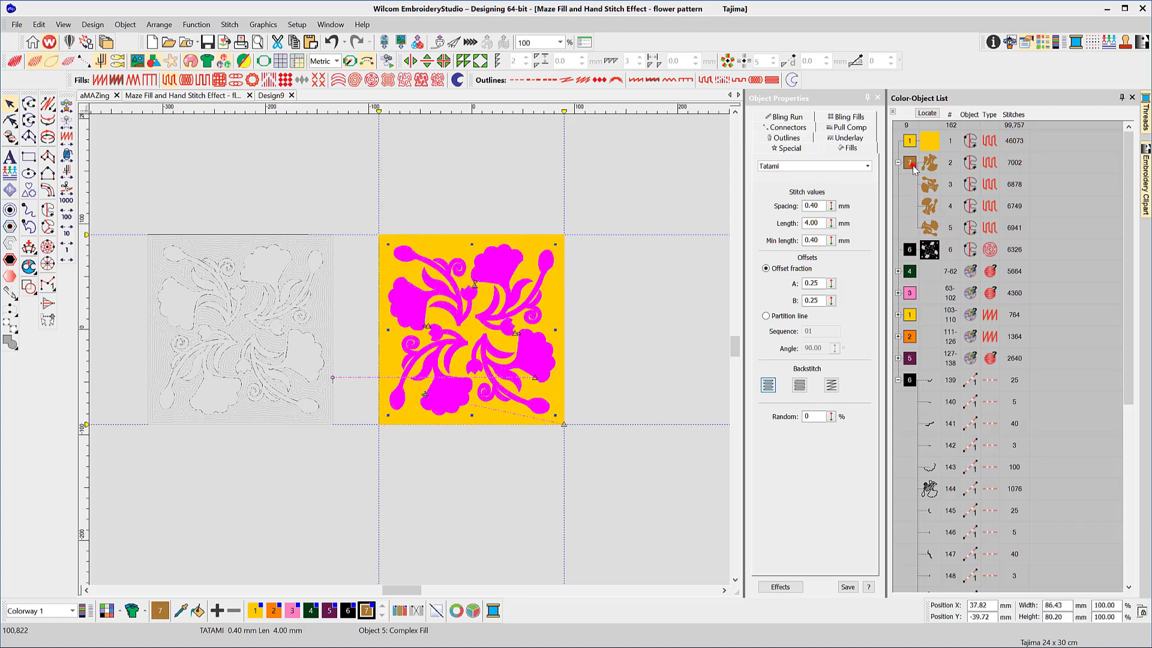
Try to move the yellow square up and away from the flowers, and undo the move
click(660, 268)
drag(416, 242, 524, 186)
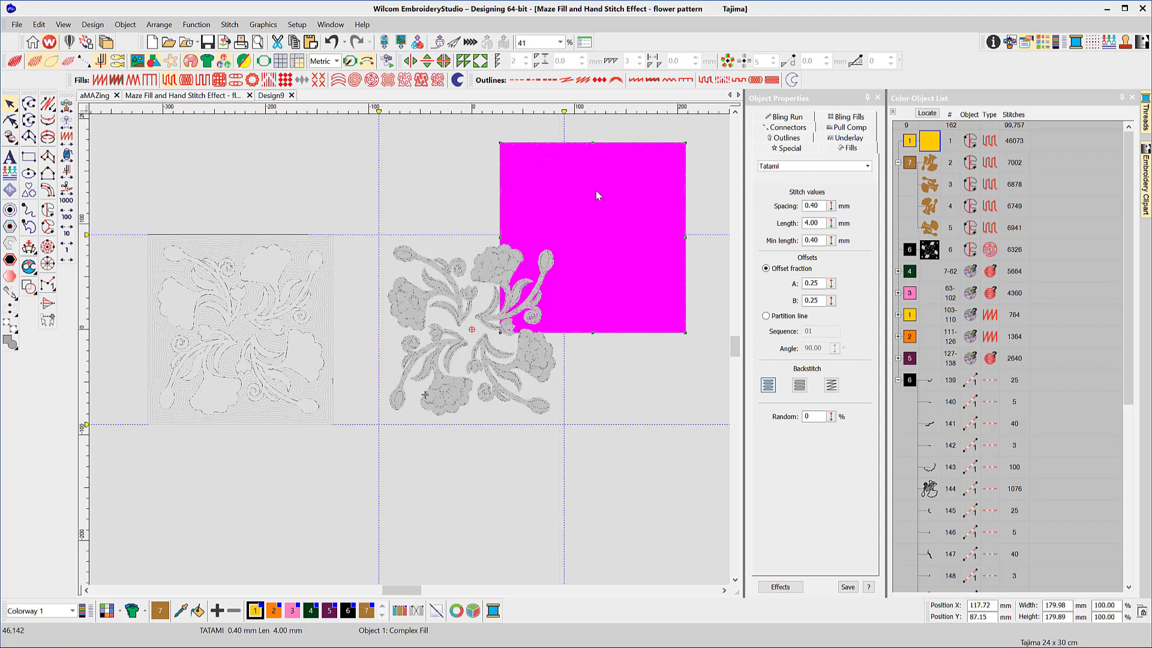
key(ctrl+z)
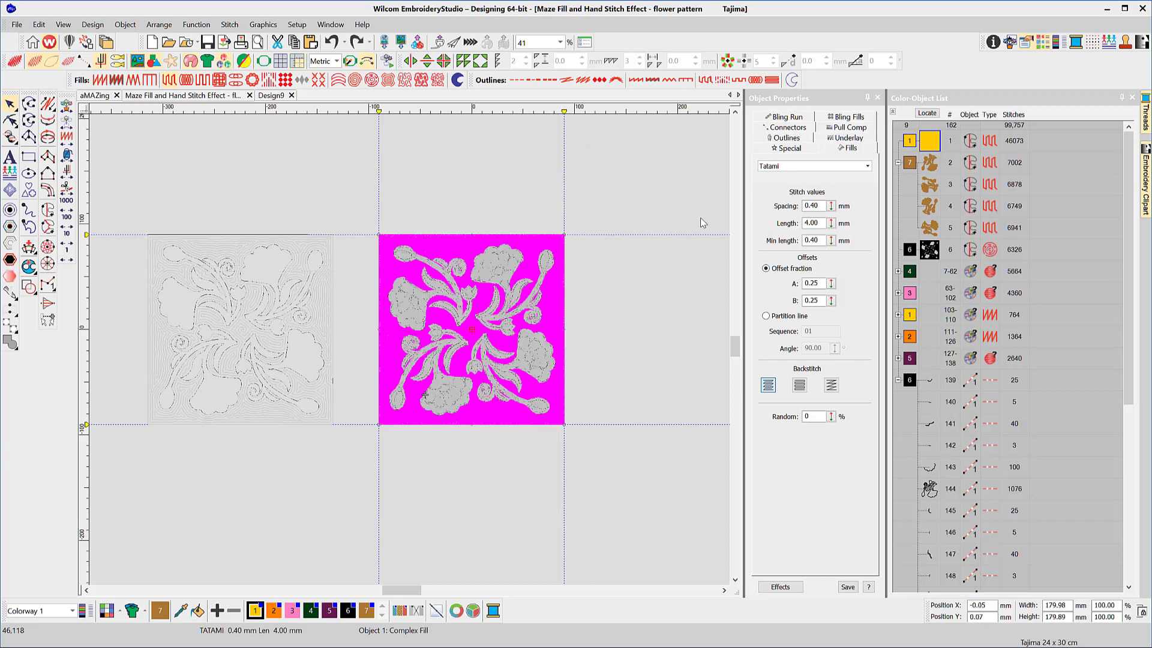
Apply Remove Overlaps with the four brown flower shapes as cutters to cut them out of the yellow square beneath
click(910, 163)
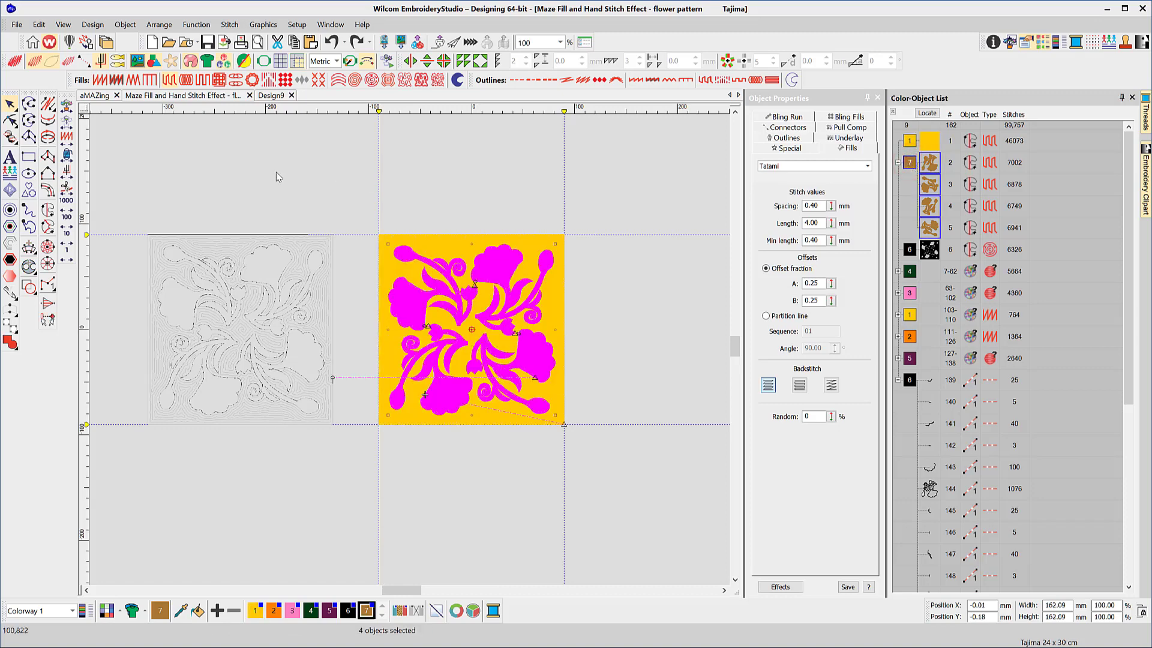
click(165, 27)
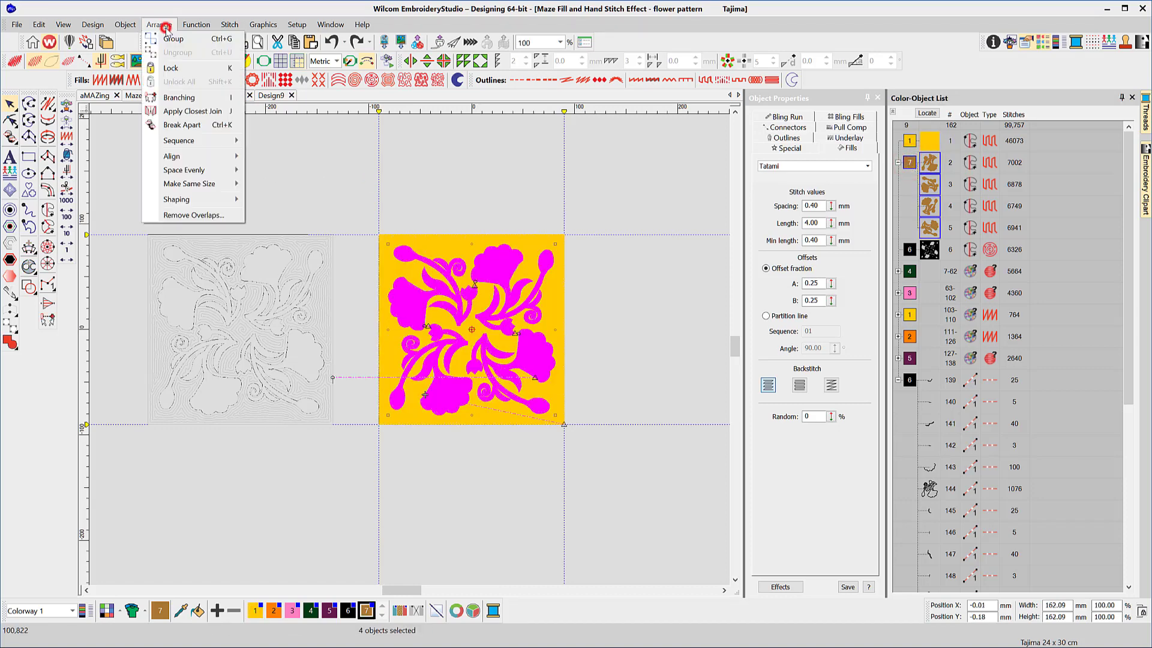
click(181, 216)
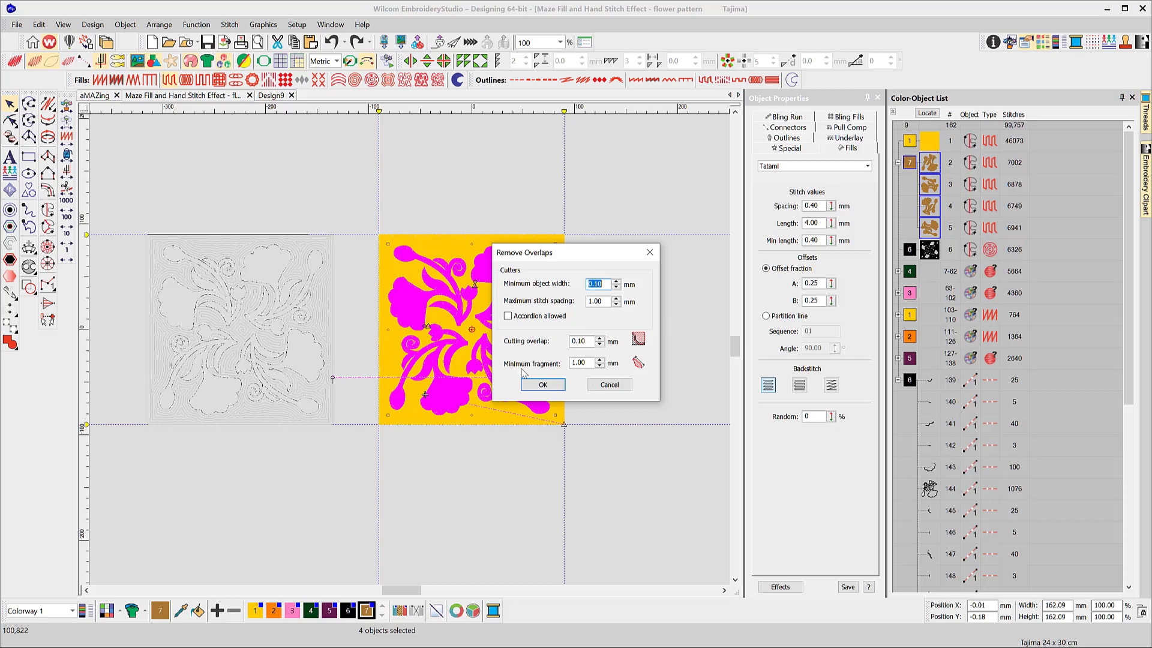
double_click(587, 341)
key(Return)
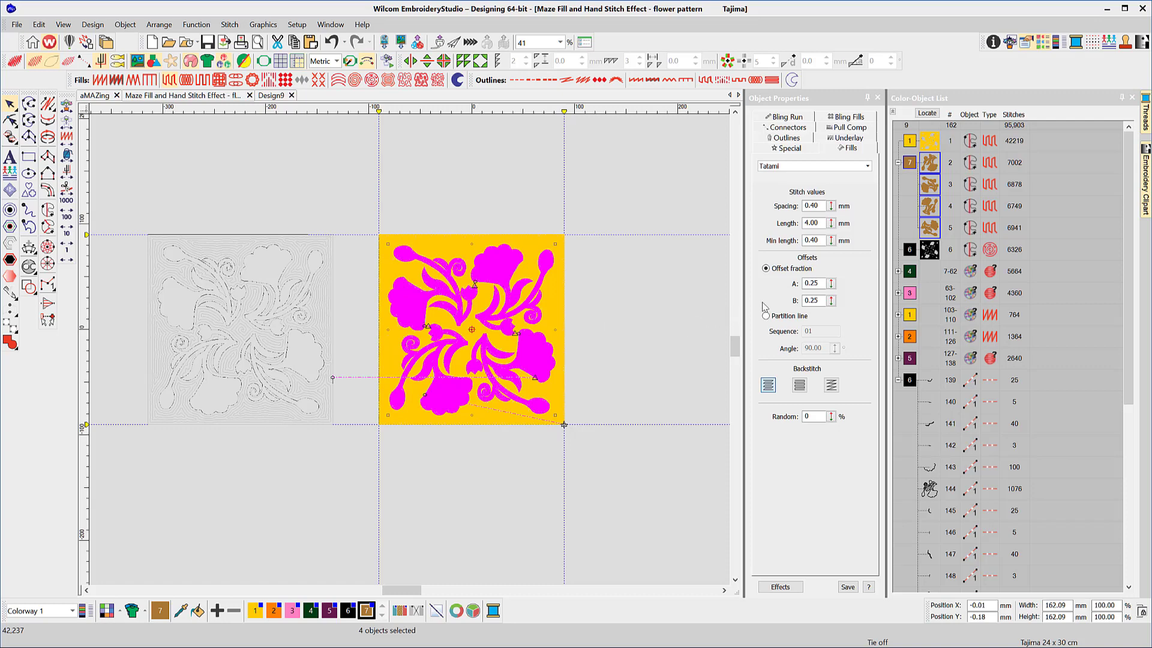
Delete the four brown Tatami flower shapes
click(909, 165)
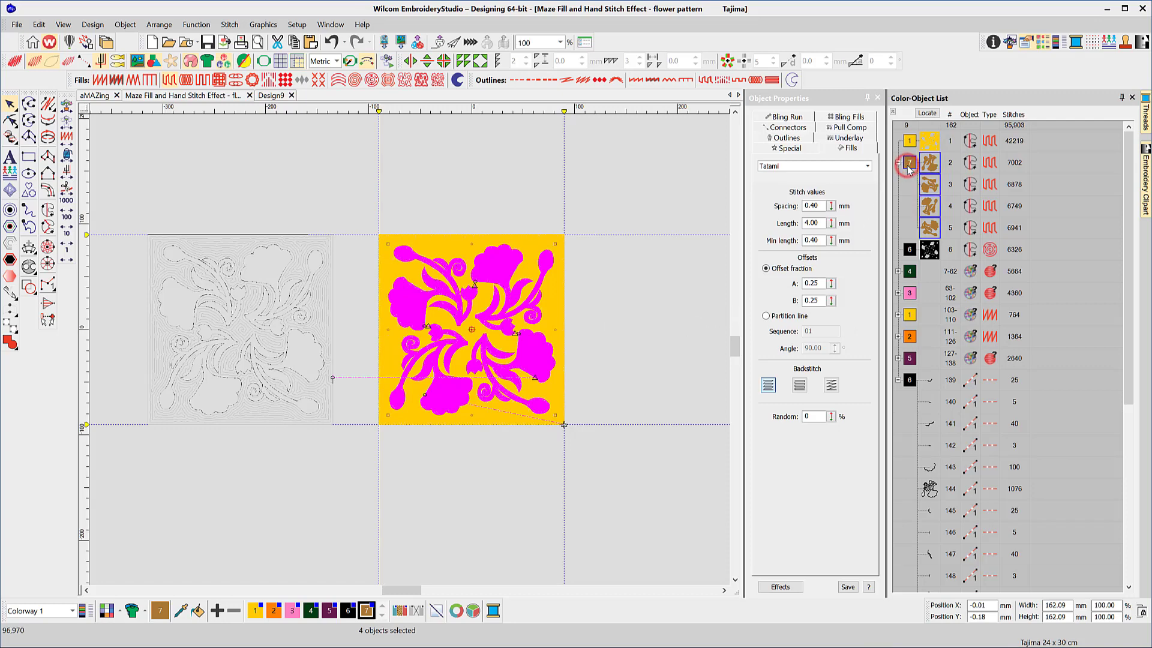
key(Delete)
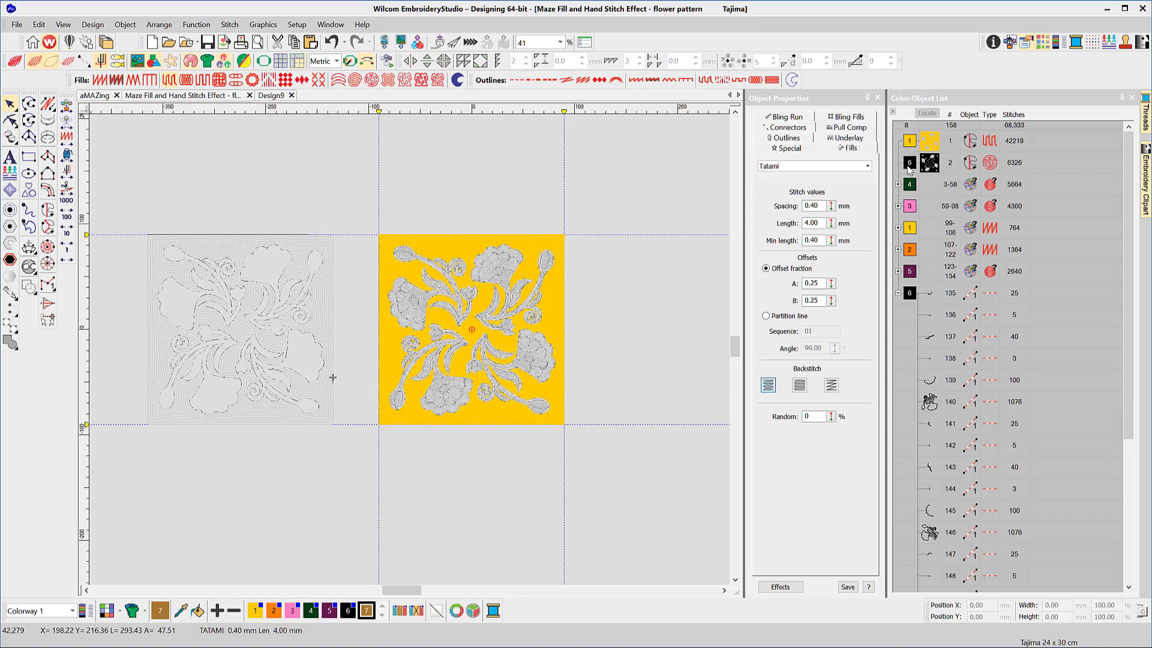
click(638, 294)
Convert the yellow cut-out square behind the flowers from Tatami to Maze fill
scroll(528, 331, up, 2)
scroll(410, 350, up, 2)
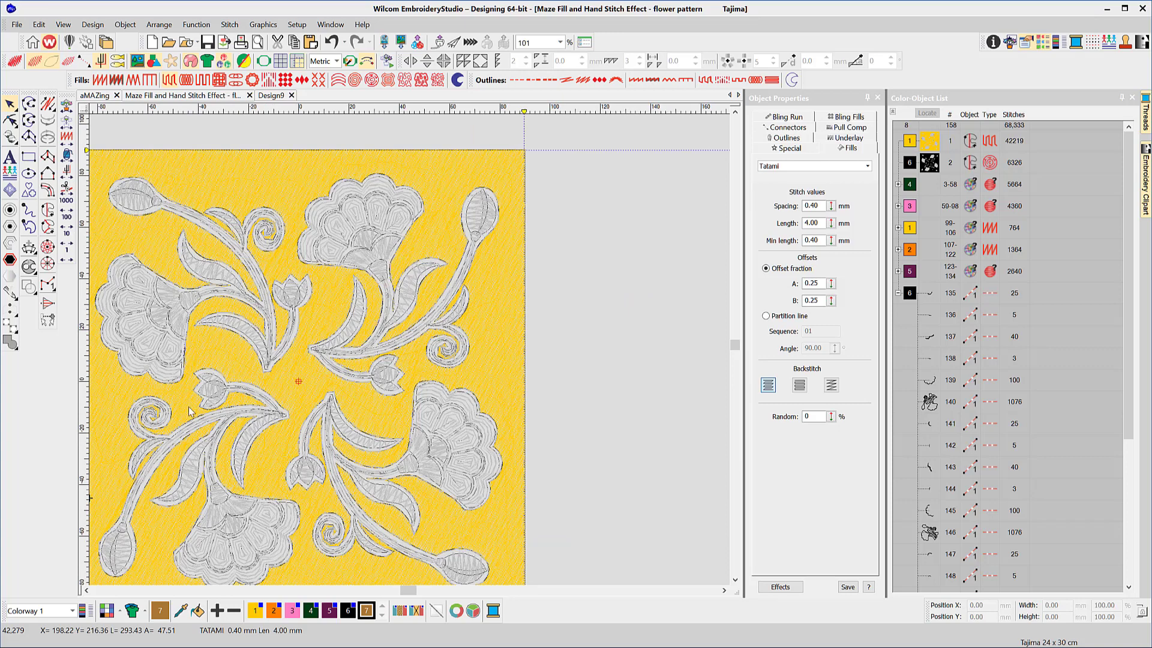
scroll(413, 351, down, 3)
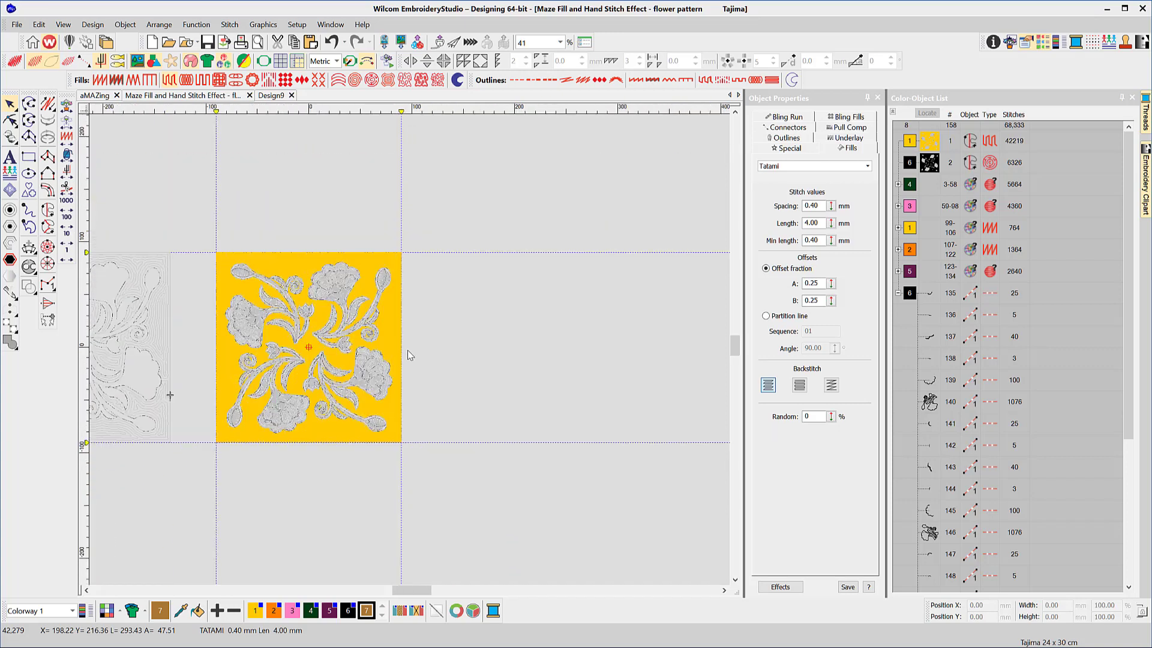
scroll(408, 355, down, 2)
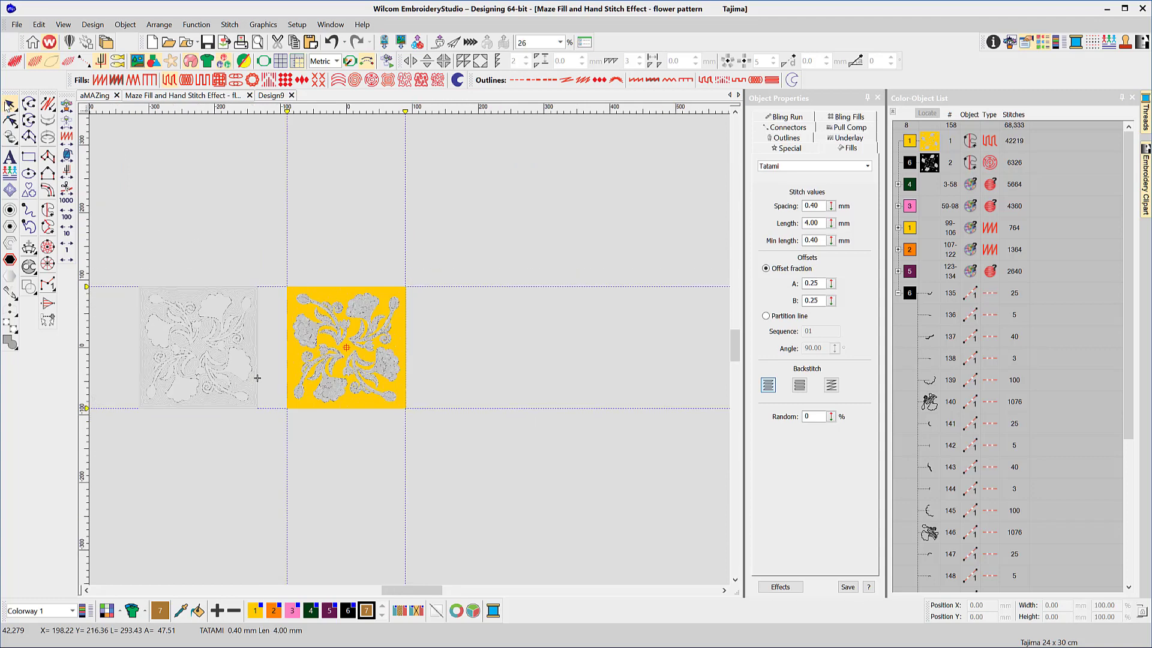
click(385, 294)
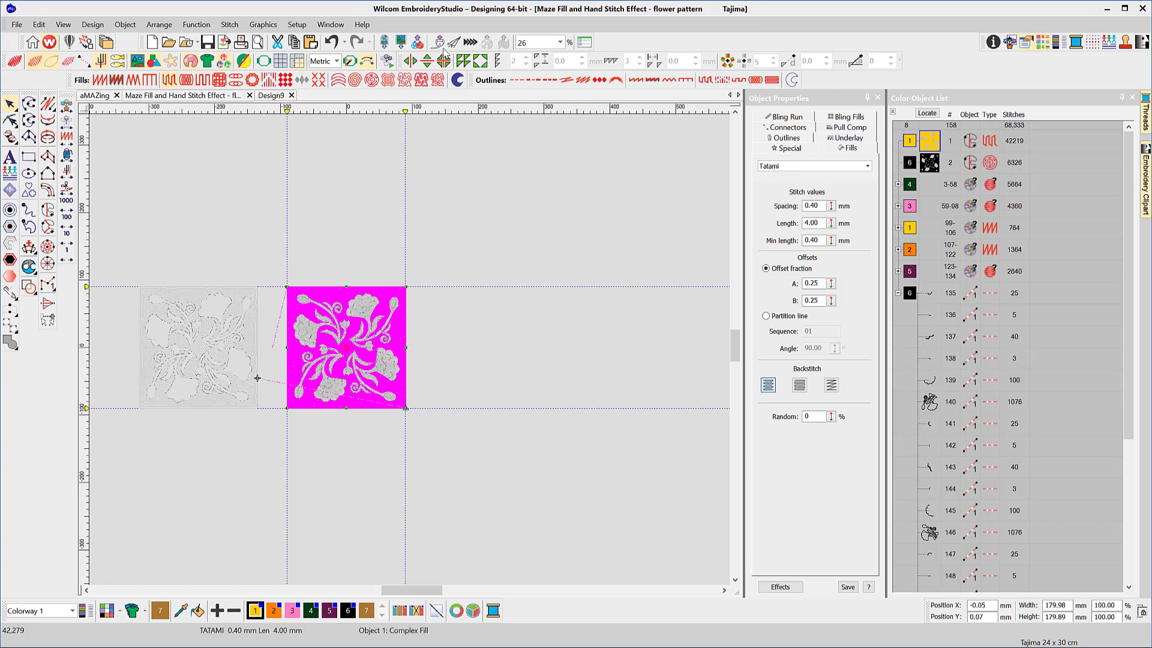
click(372, 81)
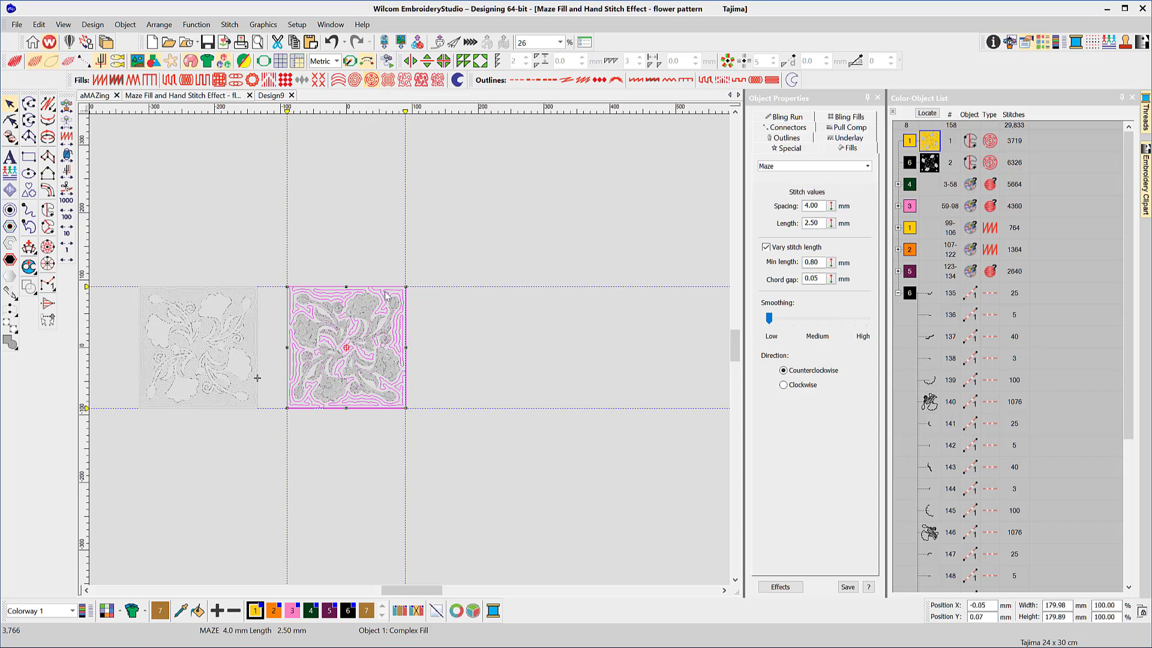
Check the black Maze background's spacing and set the yellow Maze background's spacing to 2 mm
scroll(409, 354, up, 1)
scroll(410, 354, up, 2)
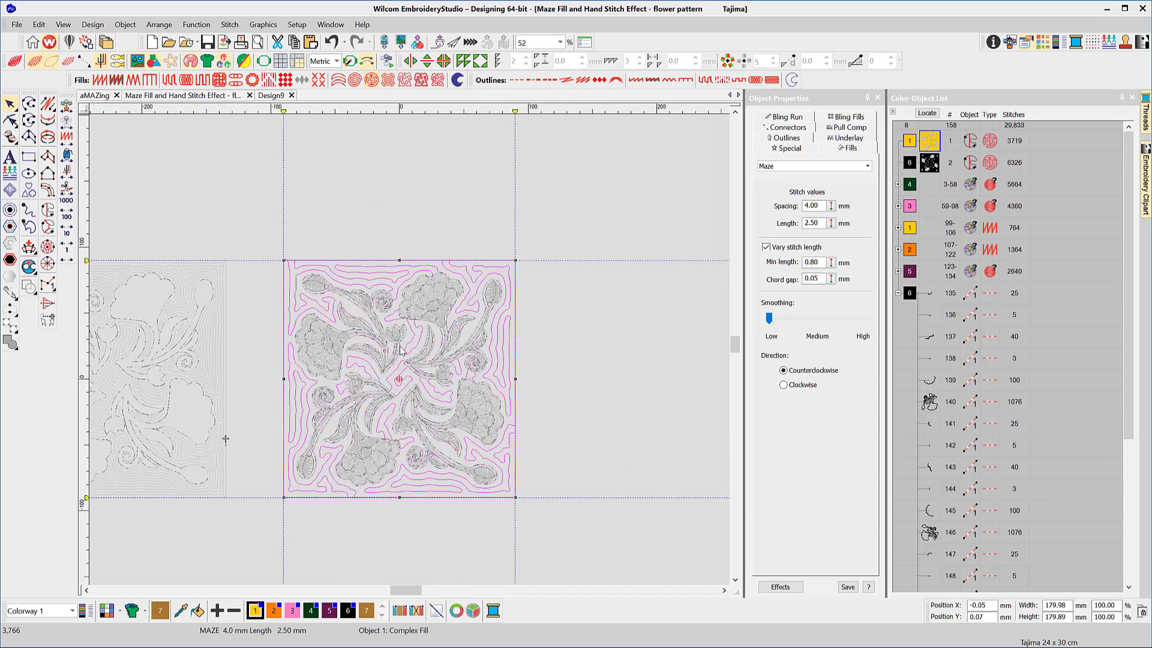
scroll(219, 314, up, 1)
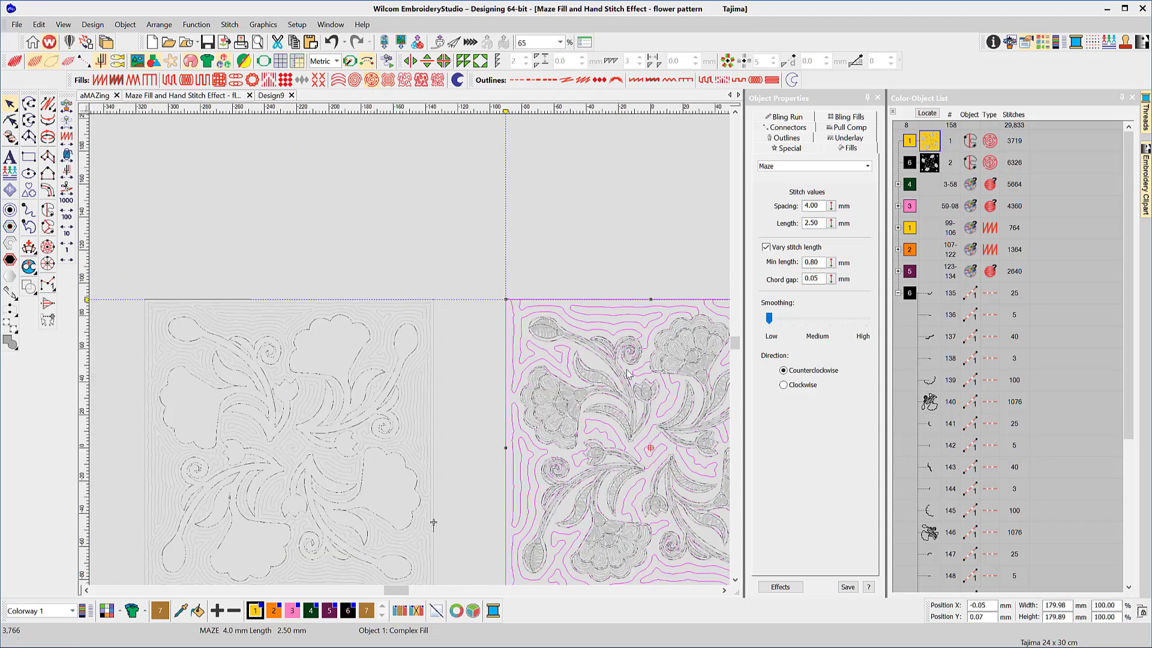
scroll(660, 360, up, 1)
scroll(343, 344, down, 1)
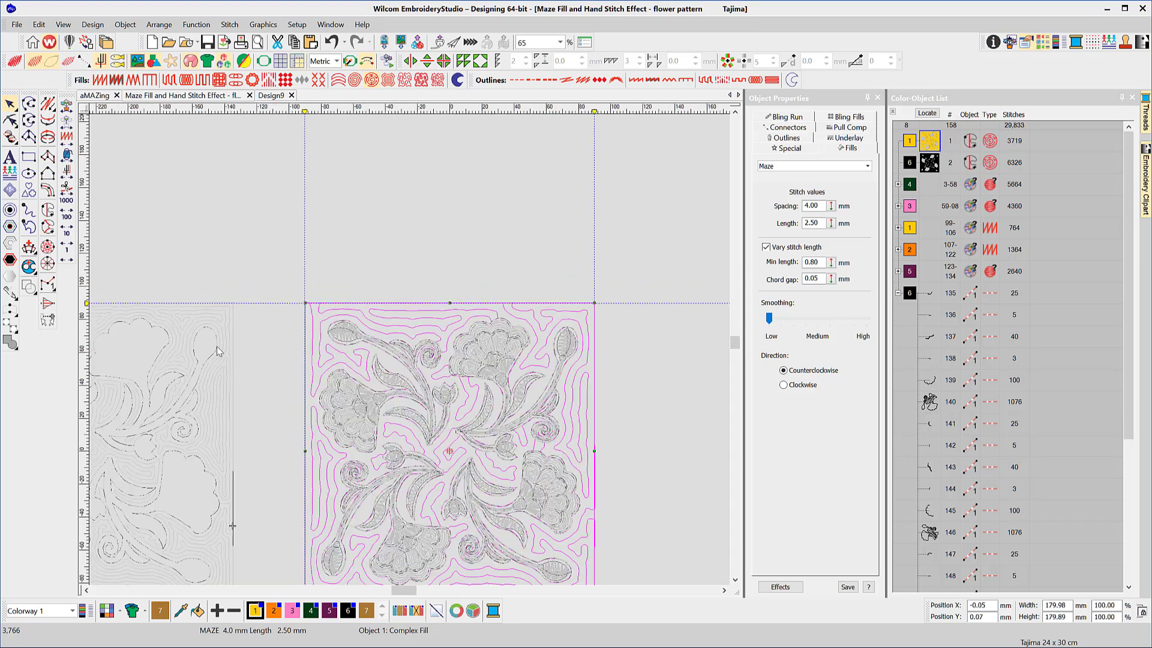
click(219, 330)
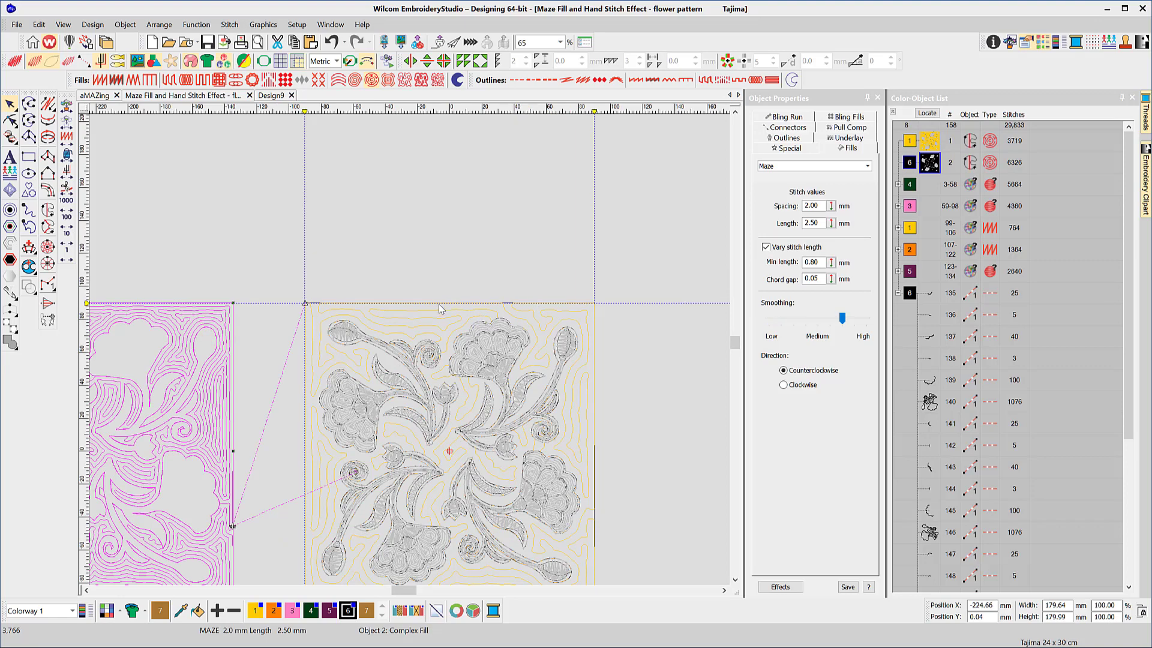
click(415, 312)
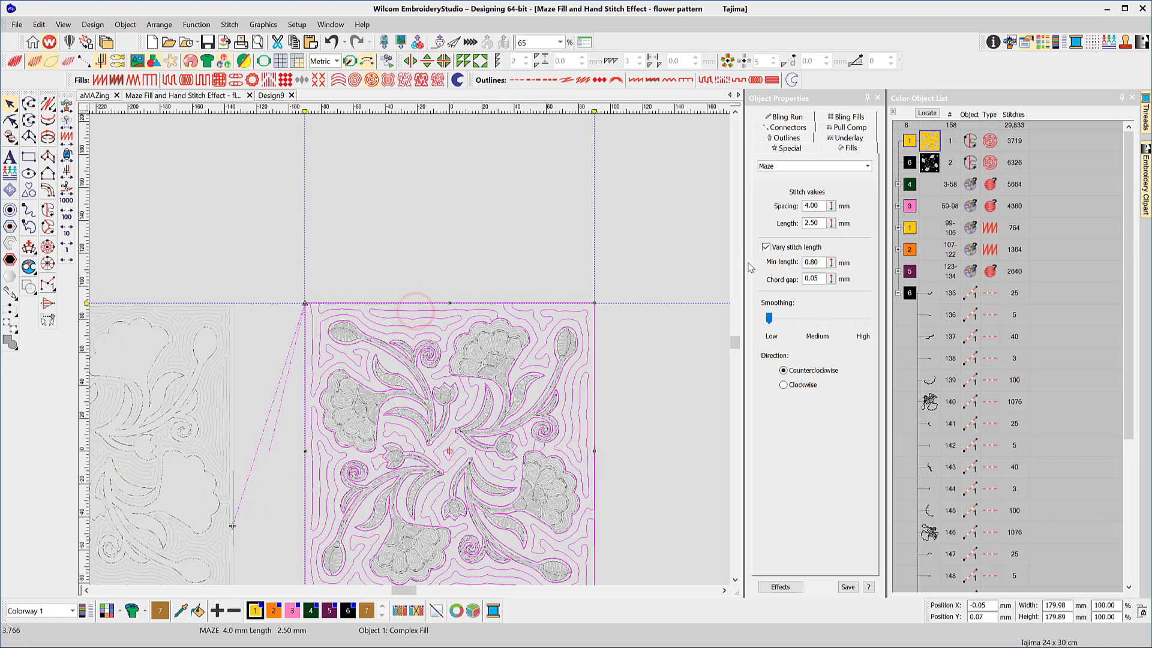
double_click(824, 206)
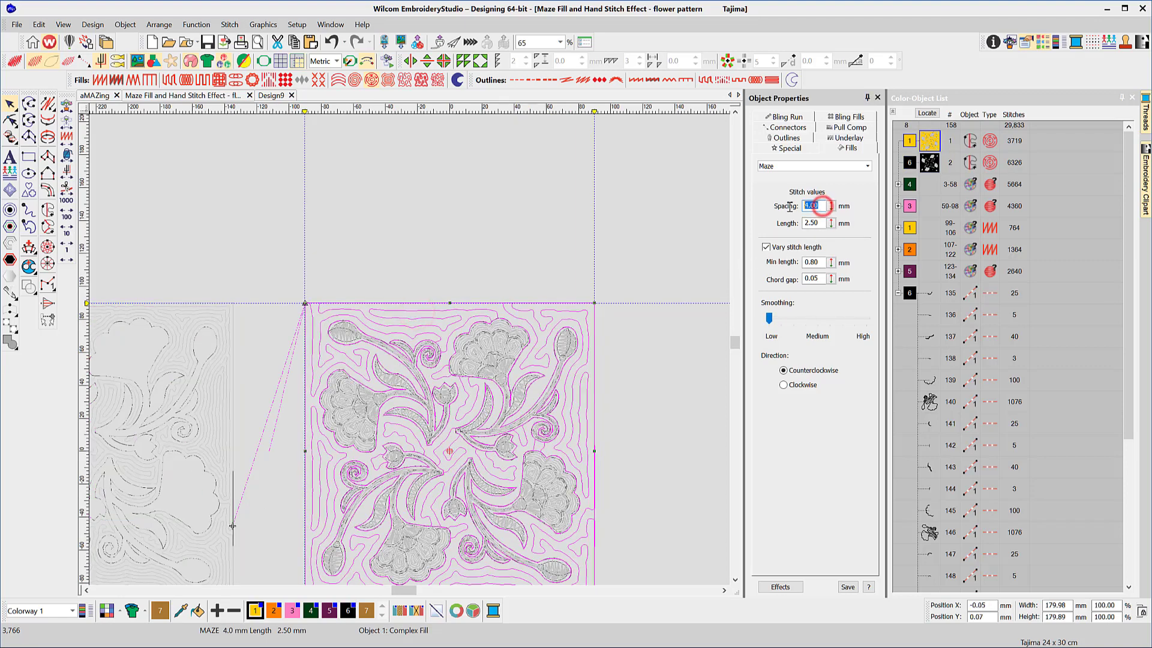
text(2)
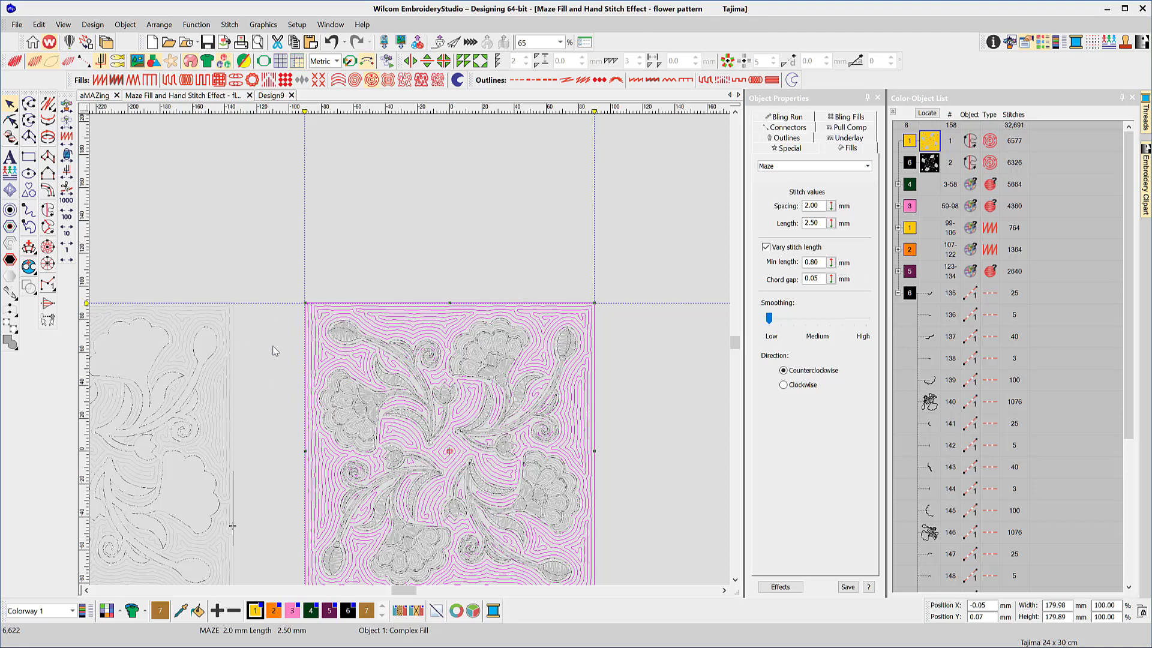
Open Outlines & Offsets for the yellow Maze background and set its Satin Column C outline colour to C2
scroll(216, 351, down, 1)
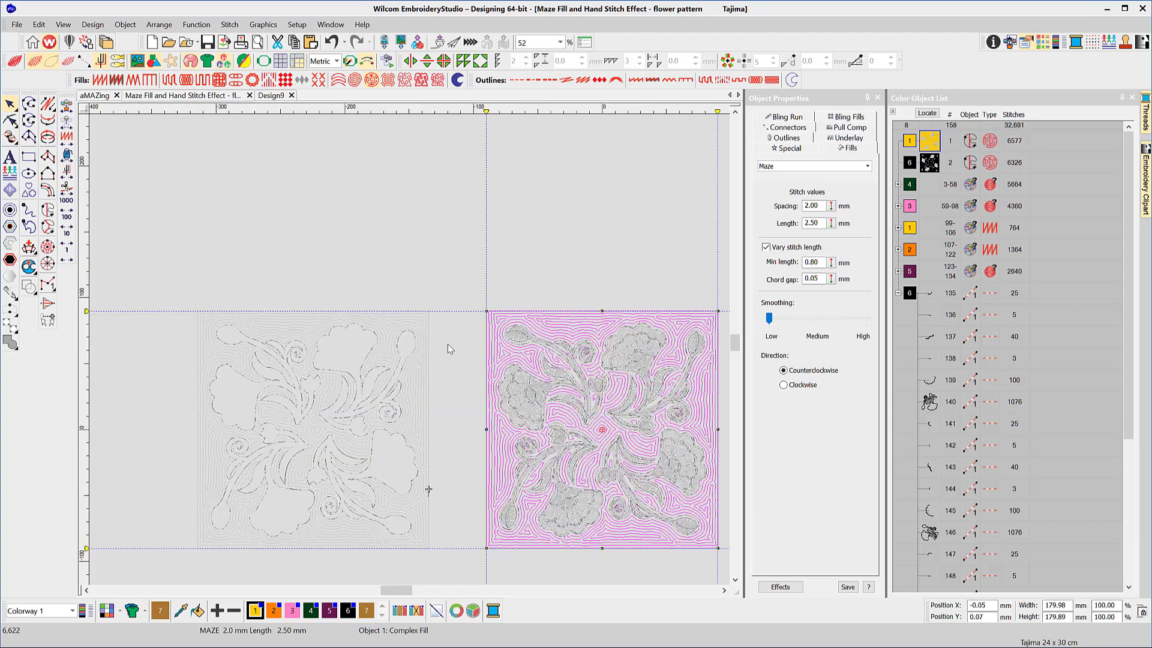
click(542, 217)
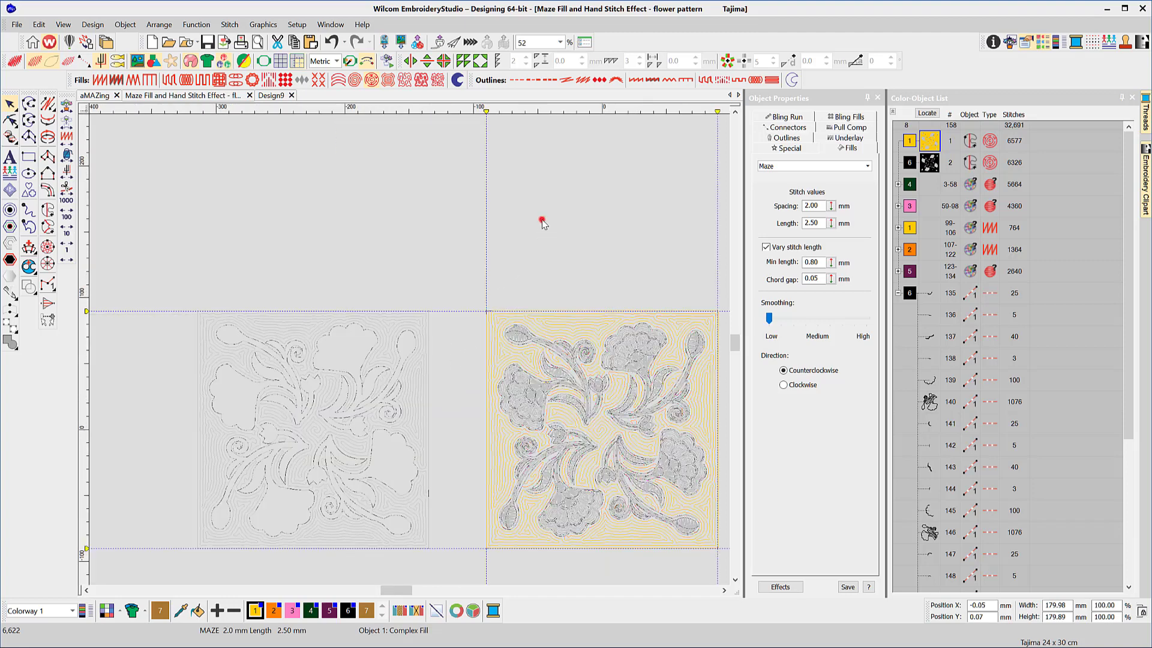
click(556, 316)
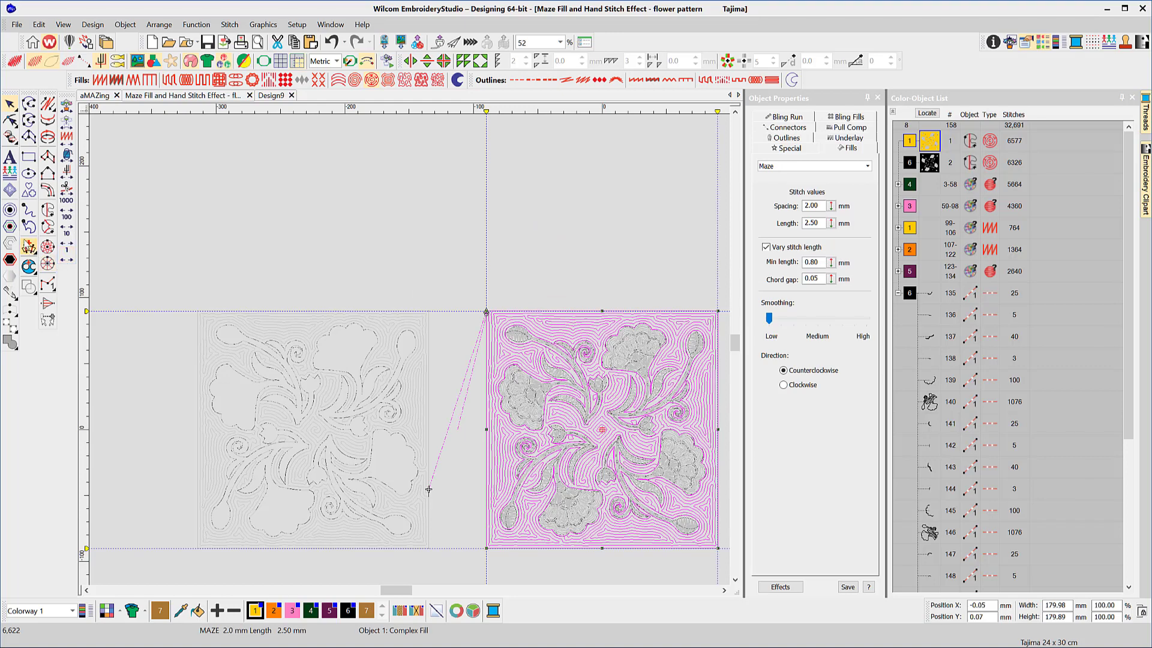
click(13, 228)
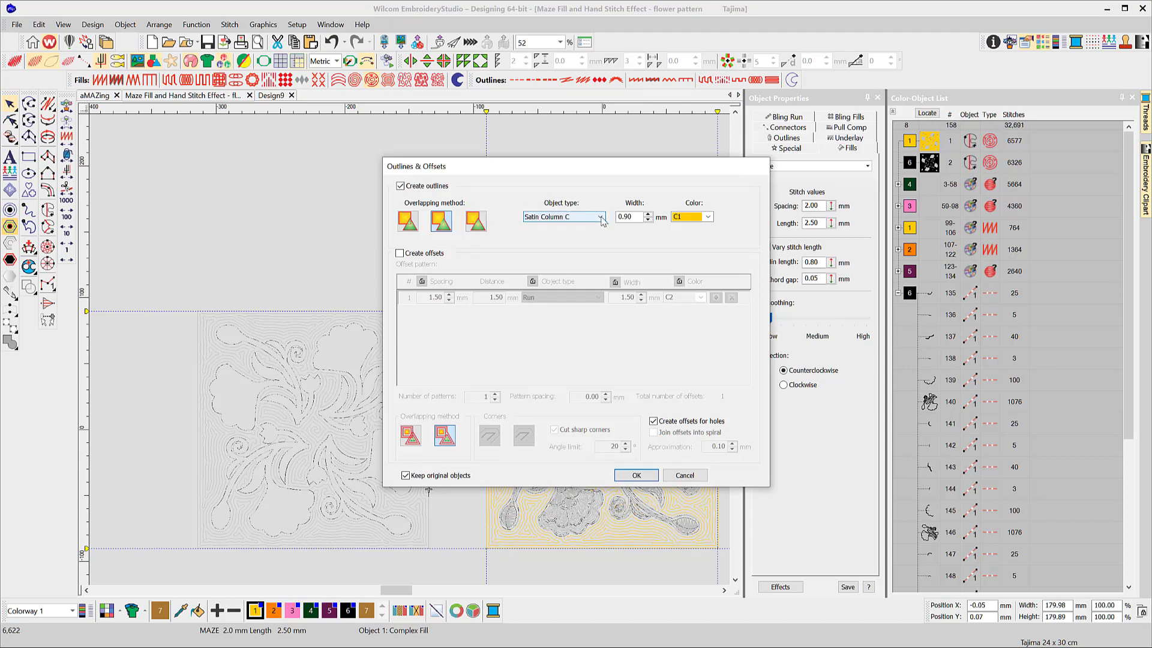
click(708, 216)
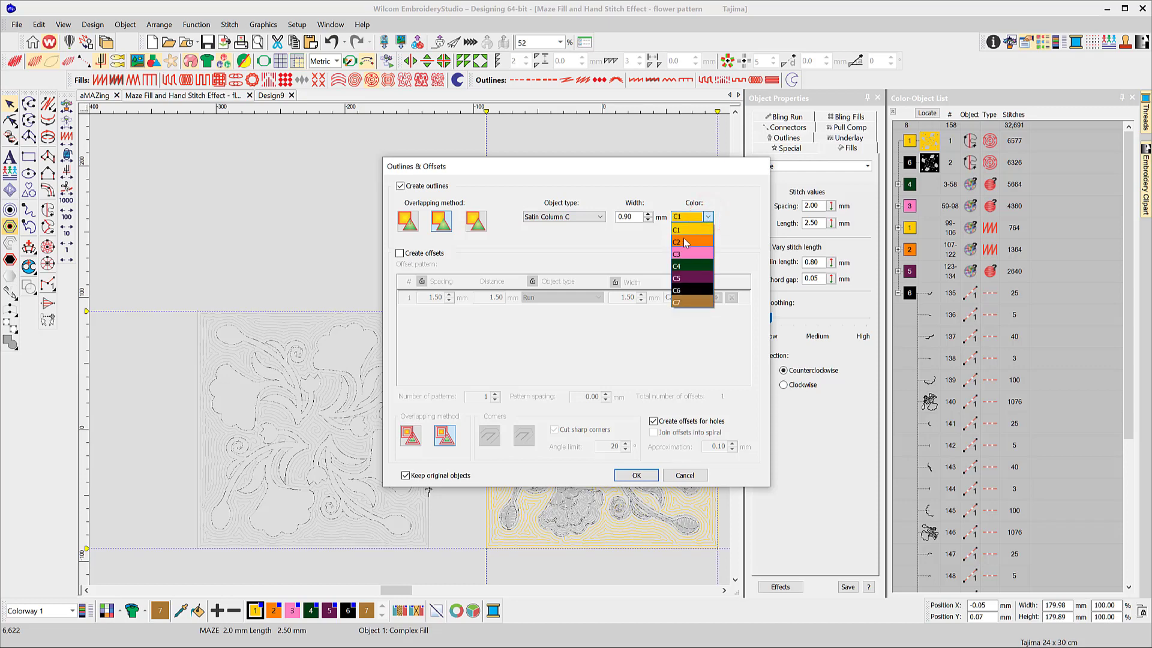
click(685, 242)
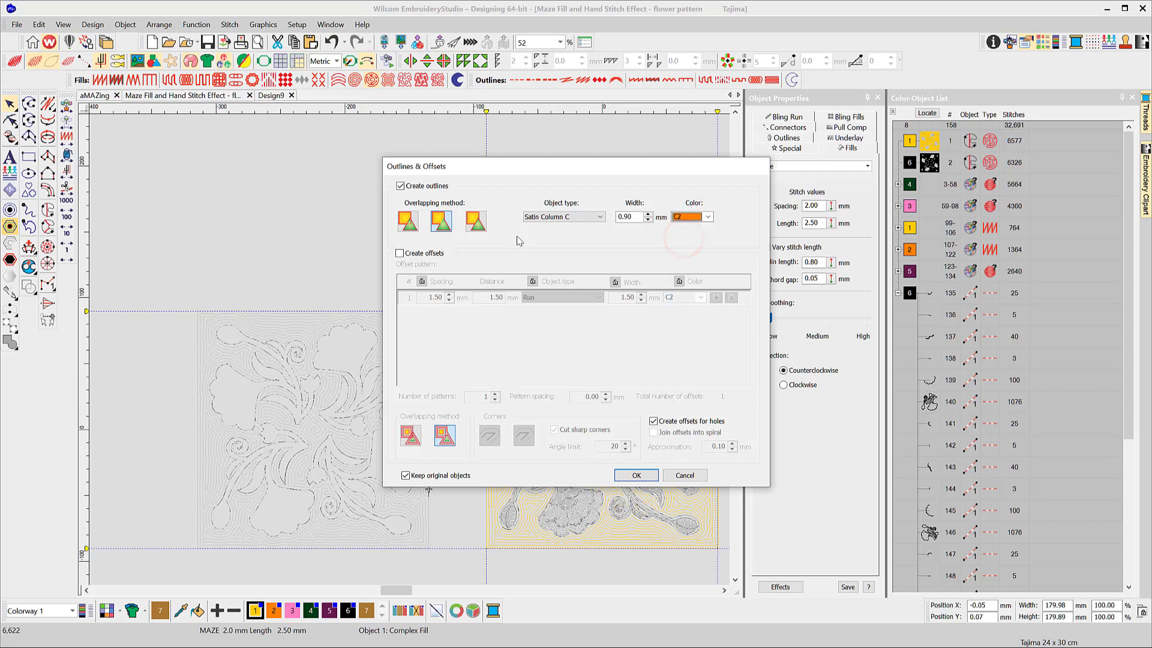
Enable offsets and define one Motif Run offset with 4 mm spacing in colour C5
click(399, 254)
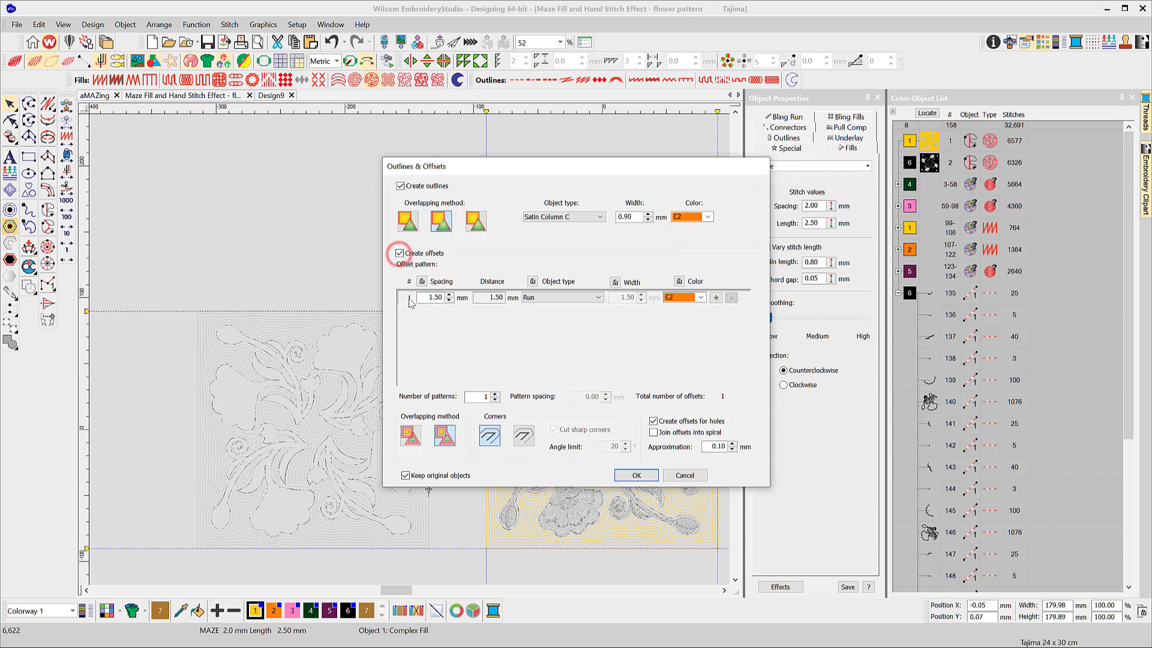
double_click(442, 297)
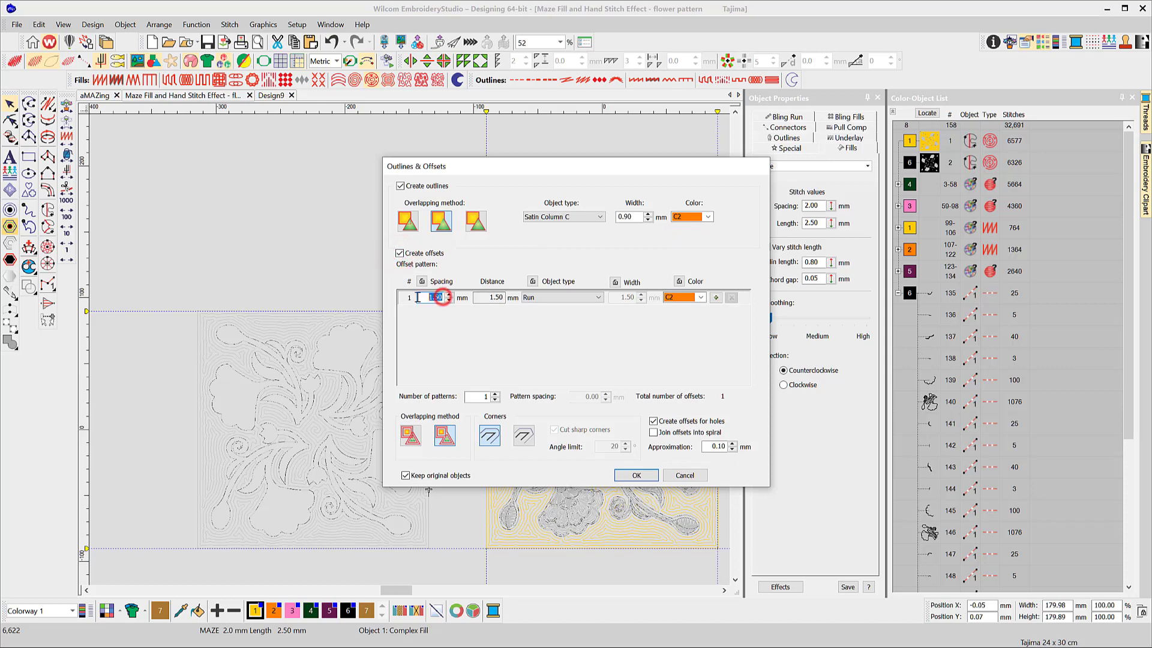
text(4)
click(599, 298)
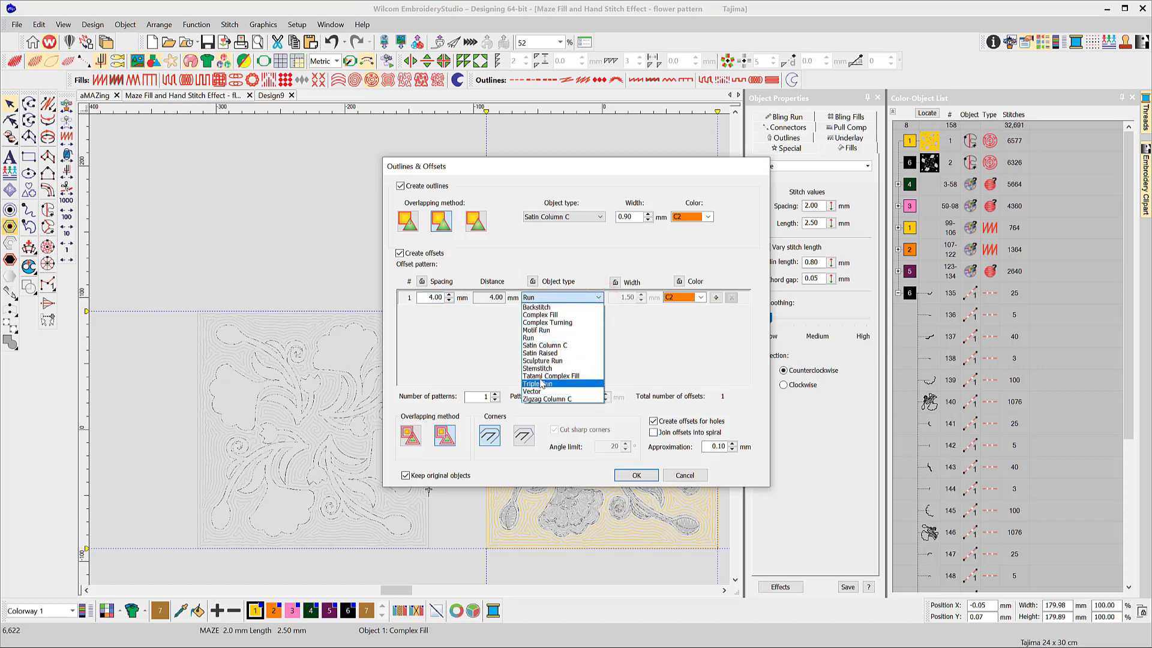
click(537, 331)
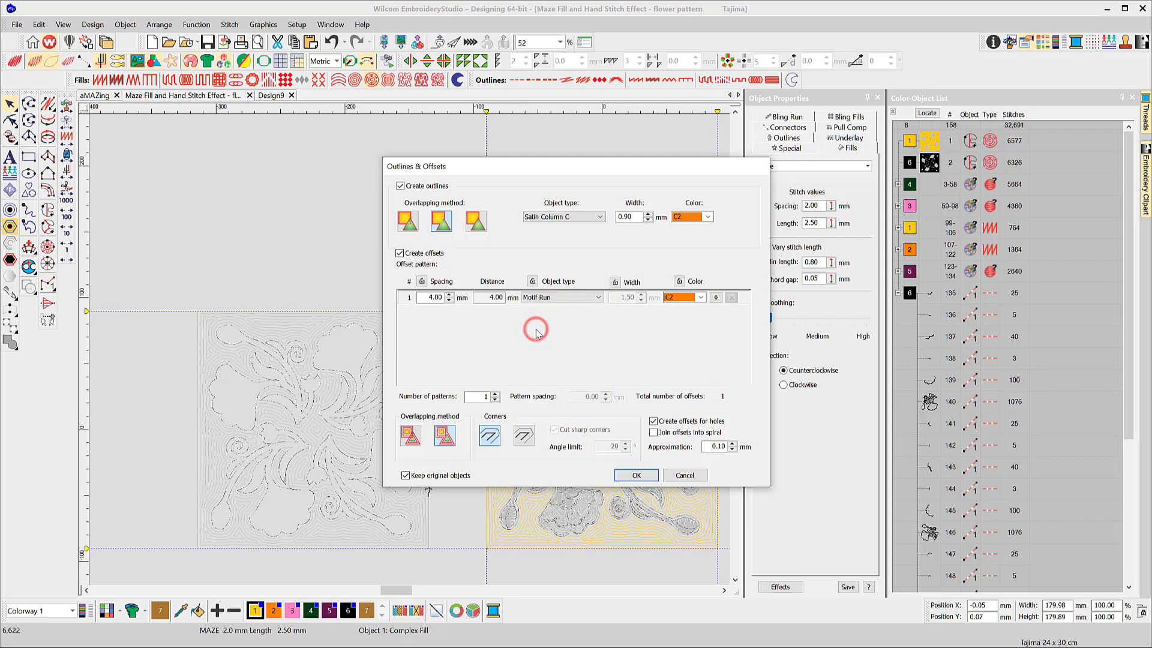
click(700, 298)
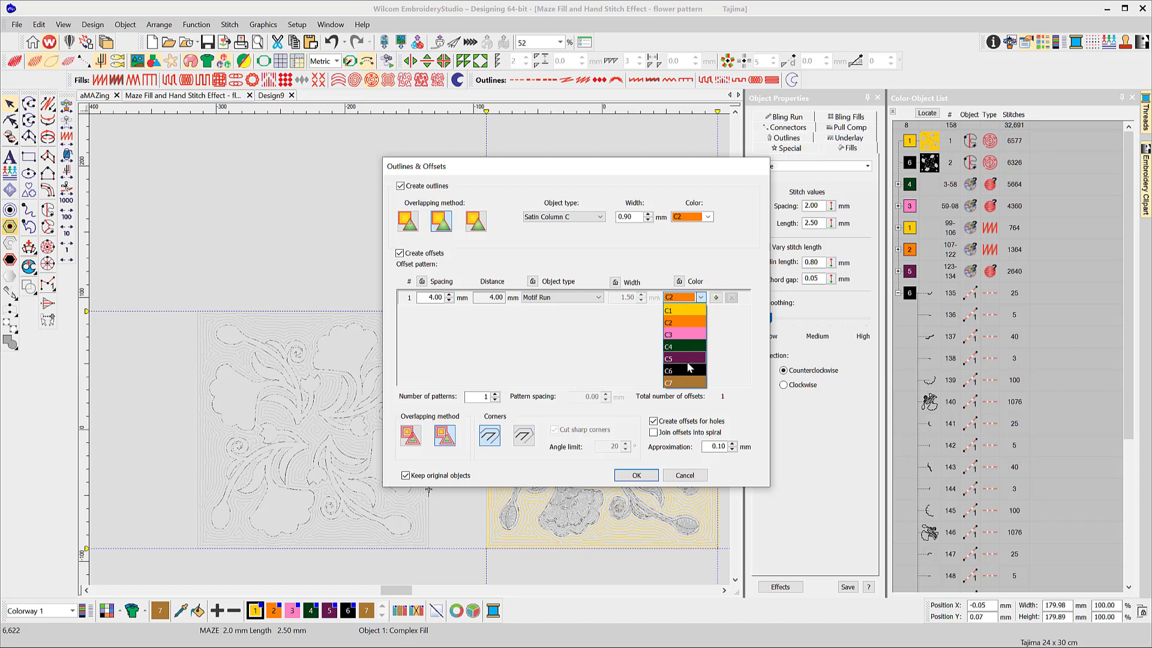
click(684, 359)
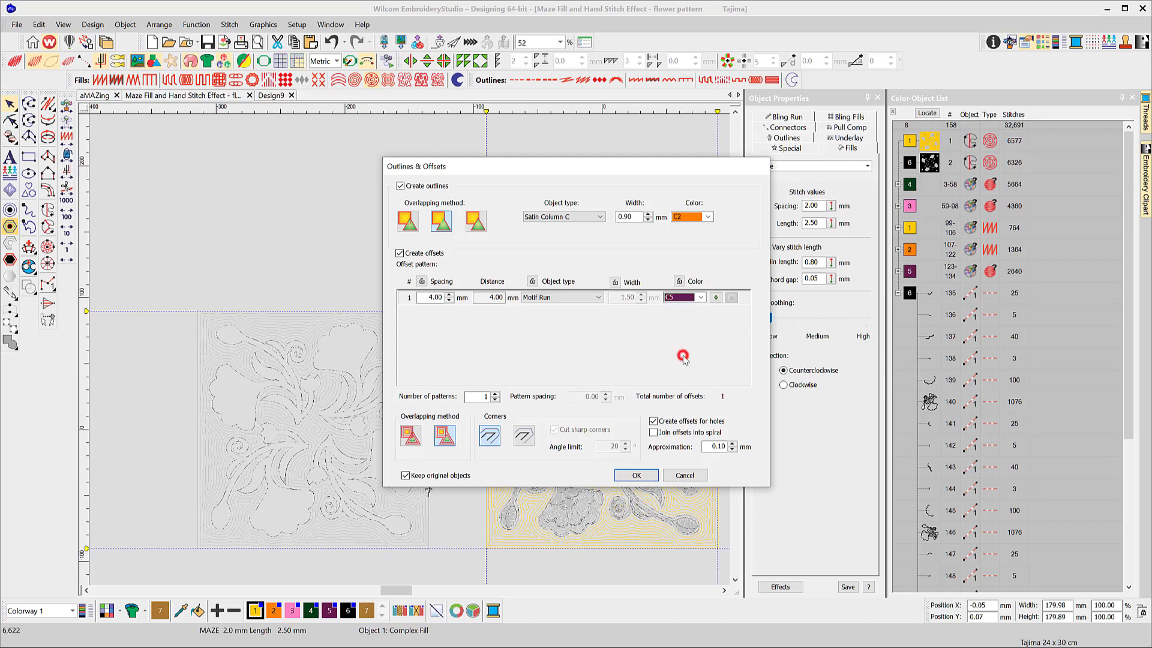
Set the satin outline width to 2.8 mm and create the outlines and offset, with offsets for holes switched off
click(708, 216)
click(727, 206)
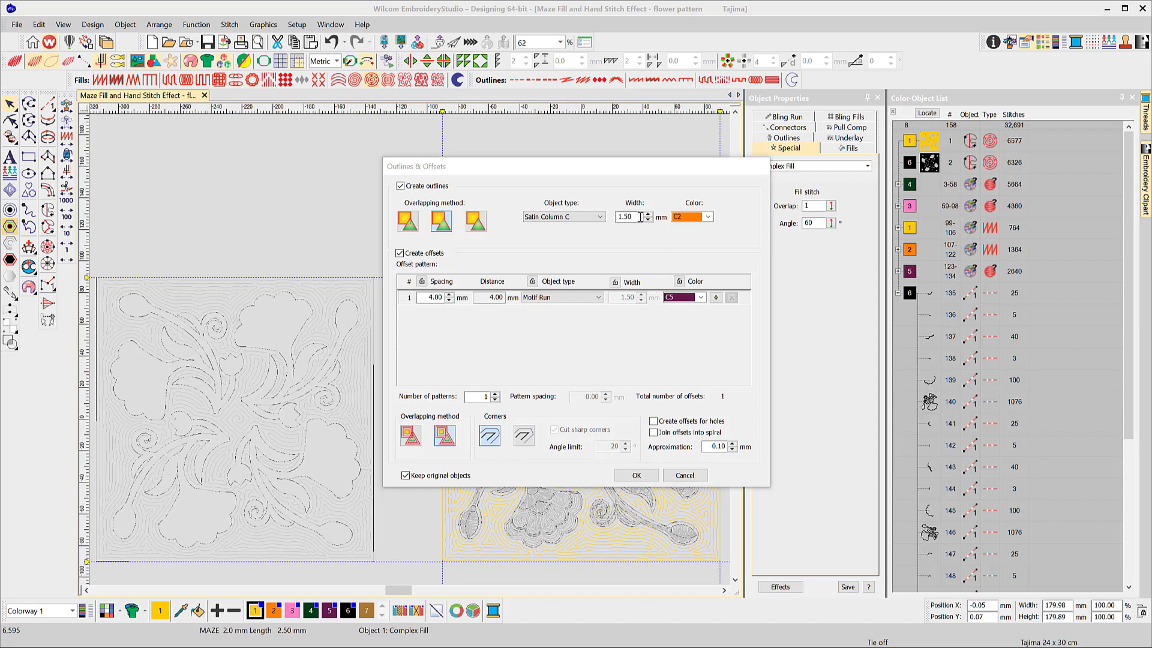
drag(632, 218, 620, 218)
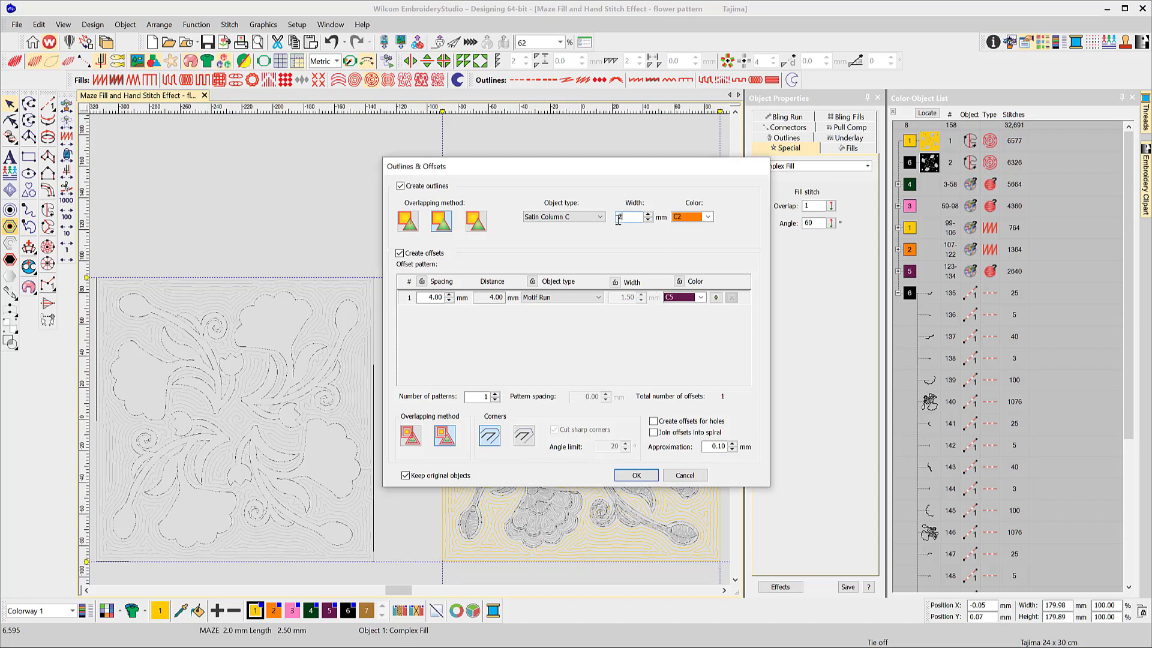
text(2.8)
click(653, 477)
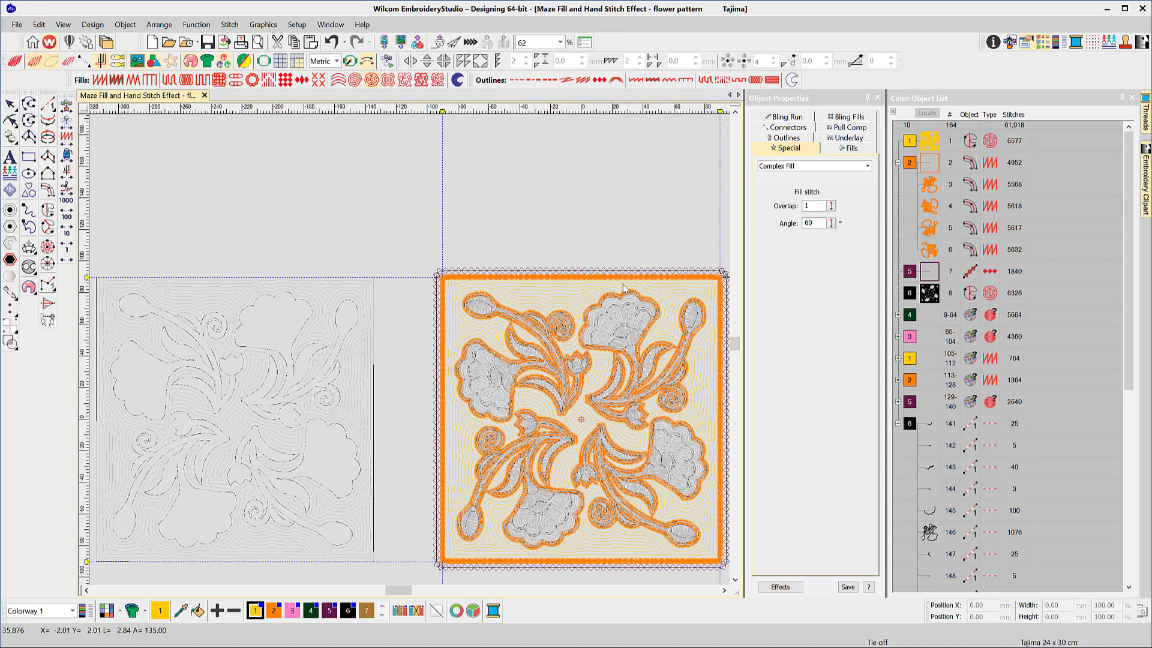
Delete the four orange satin outlines around the flowers, keeping the square border
click(929, 186)
ctrl+click(929, 206)
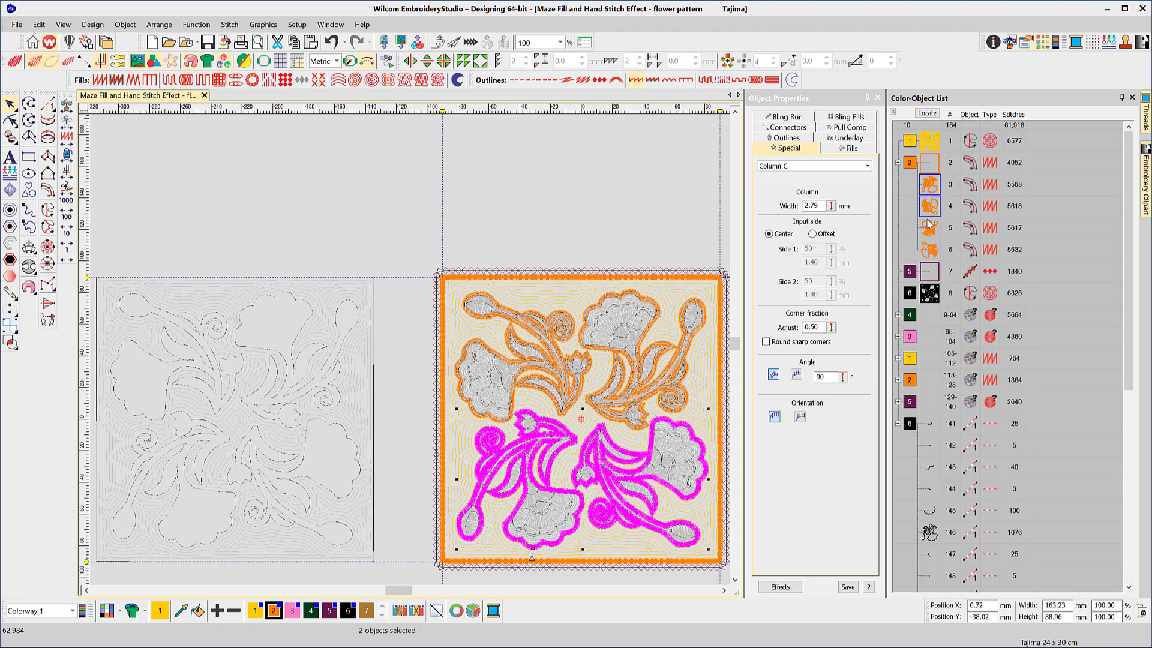
ctrl+click(929, 228)
ctrl+click(928, 250)
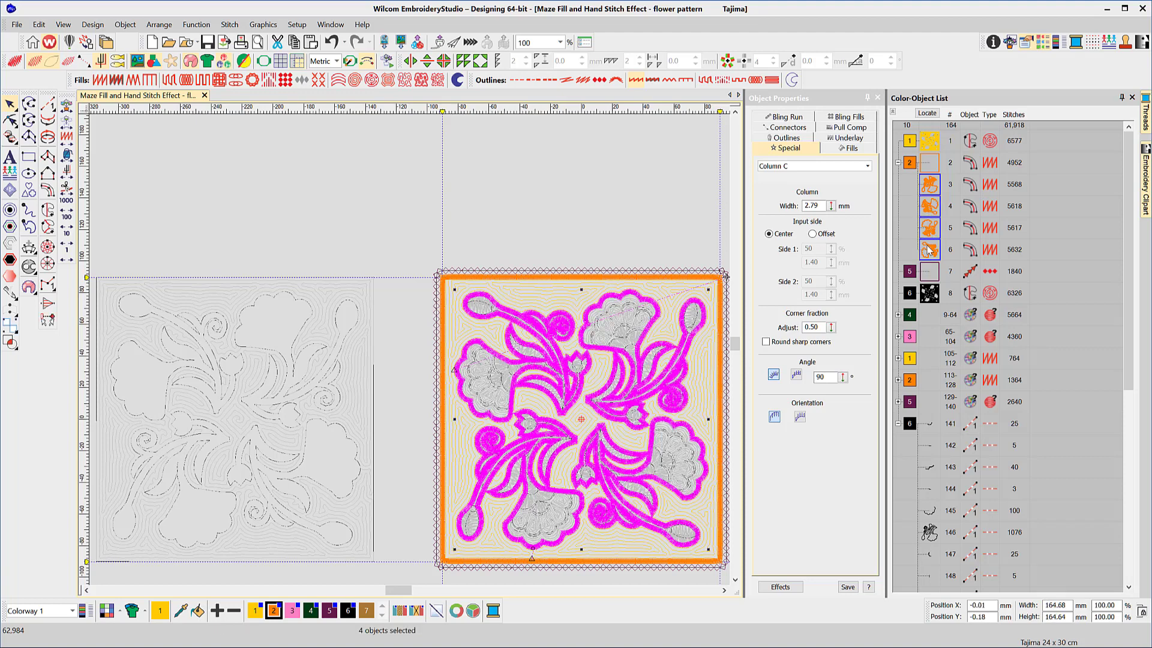
key(Delete)
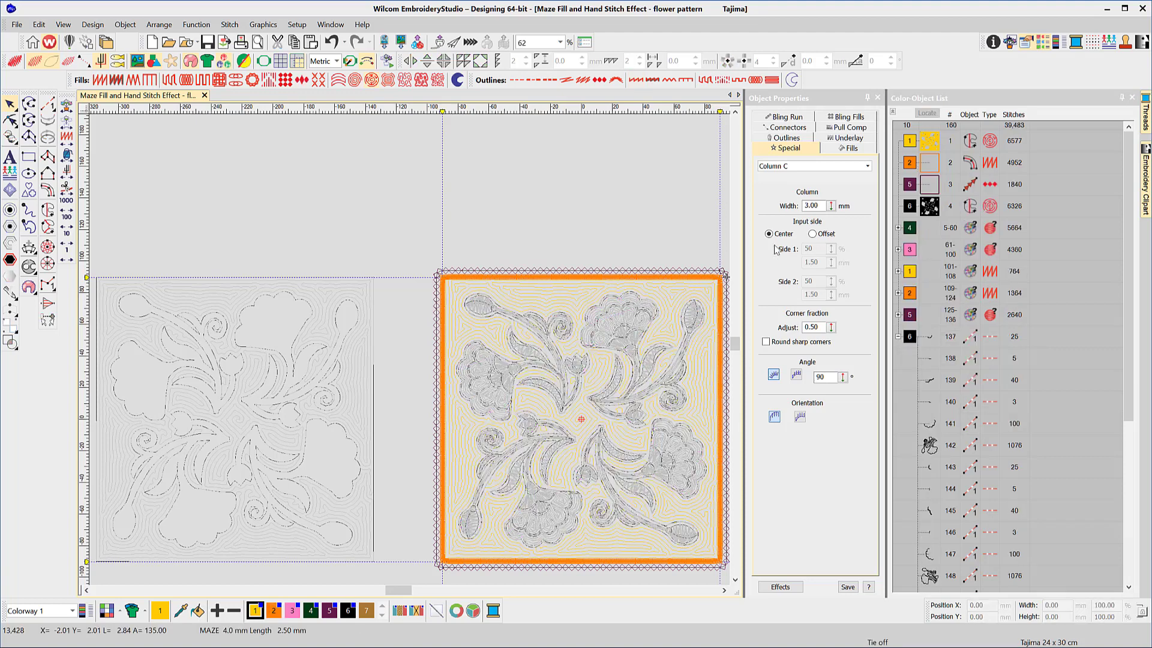
Display the whole design in full colour as realistic stitches and examine the flowers, Maze background and border
key(ctrl+z)
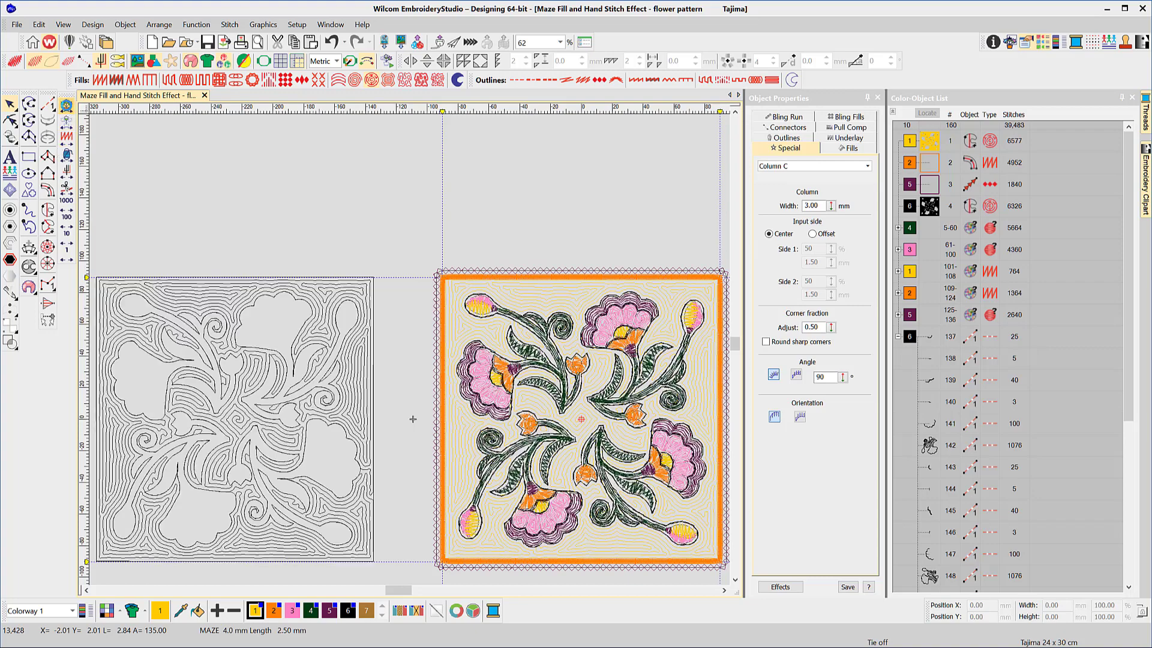
scroll(524, 330, up, 6)
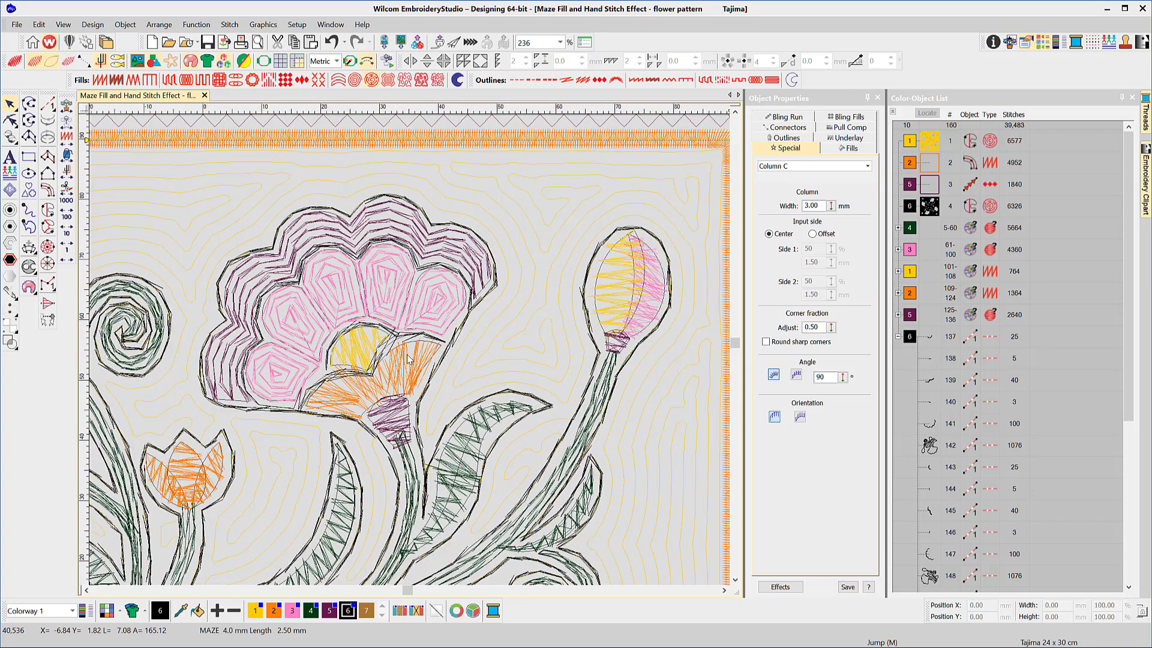
key(t)
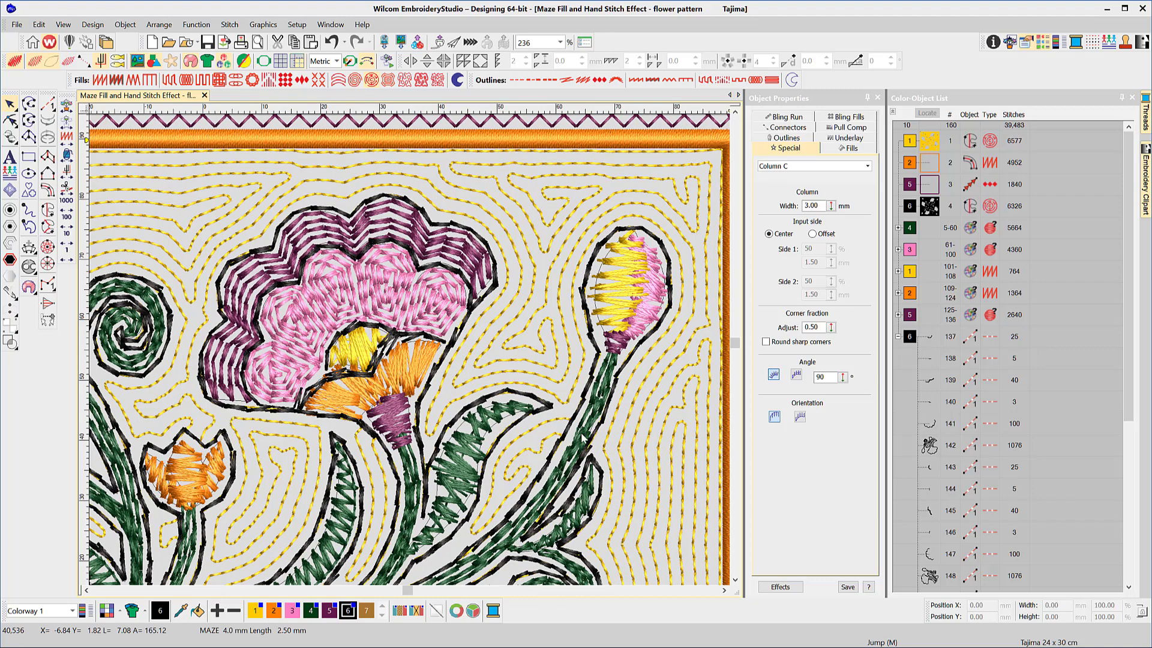
scroll(432, 375, down, 7)
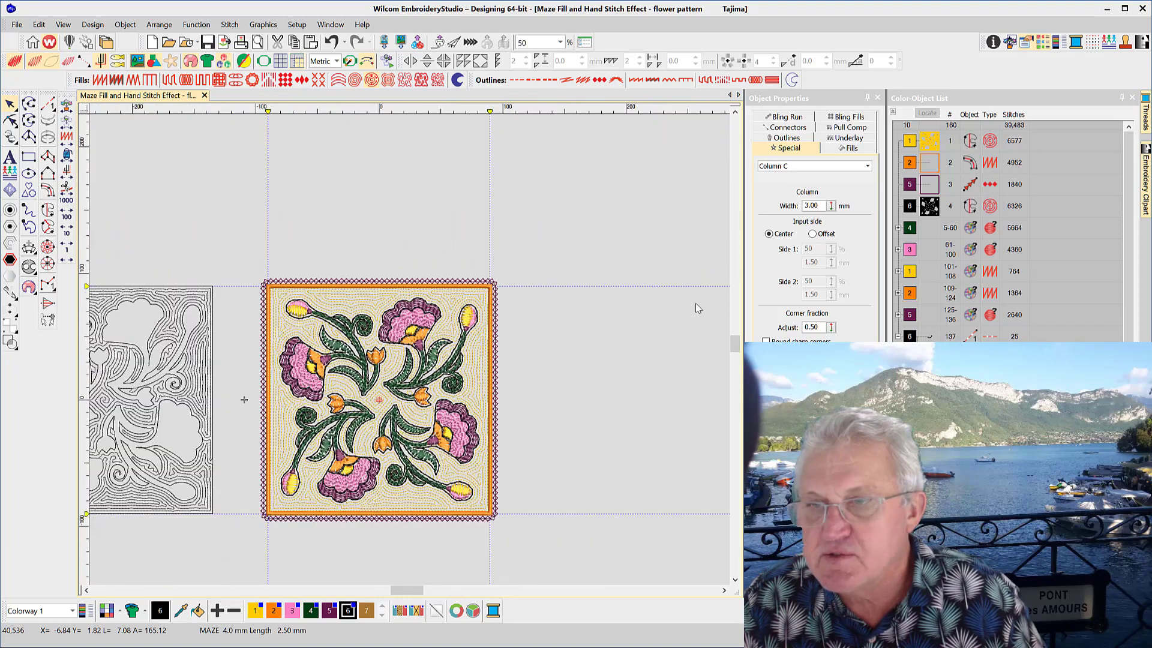
Delete the black Maze background beside the flower design
click(929, 204)
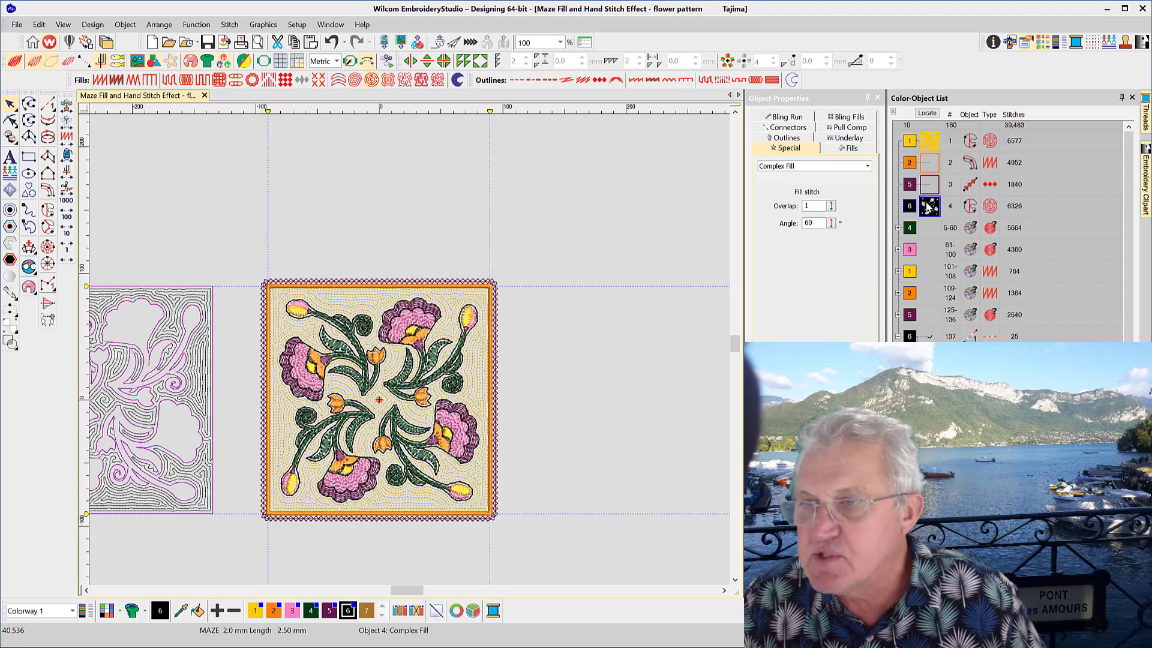
key(Delete)
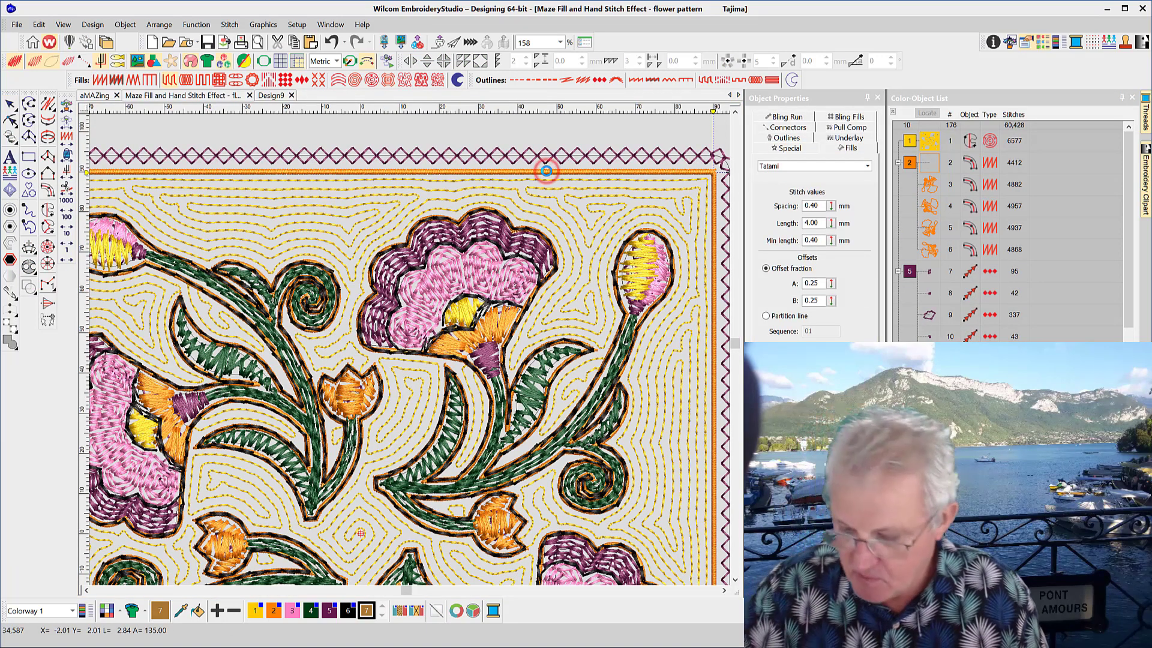
Set the column width of the orange satin square border to 1.20 mm and deselect it
click(543, 170)
click(933, 169)
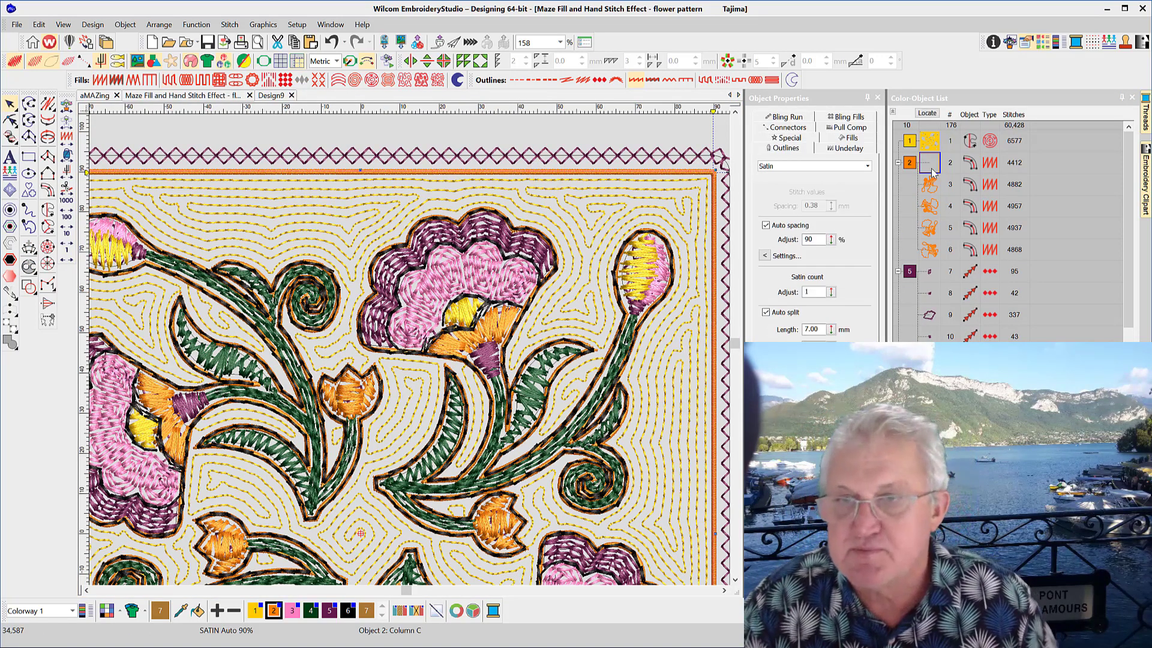
click(795, 139)
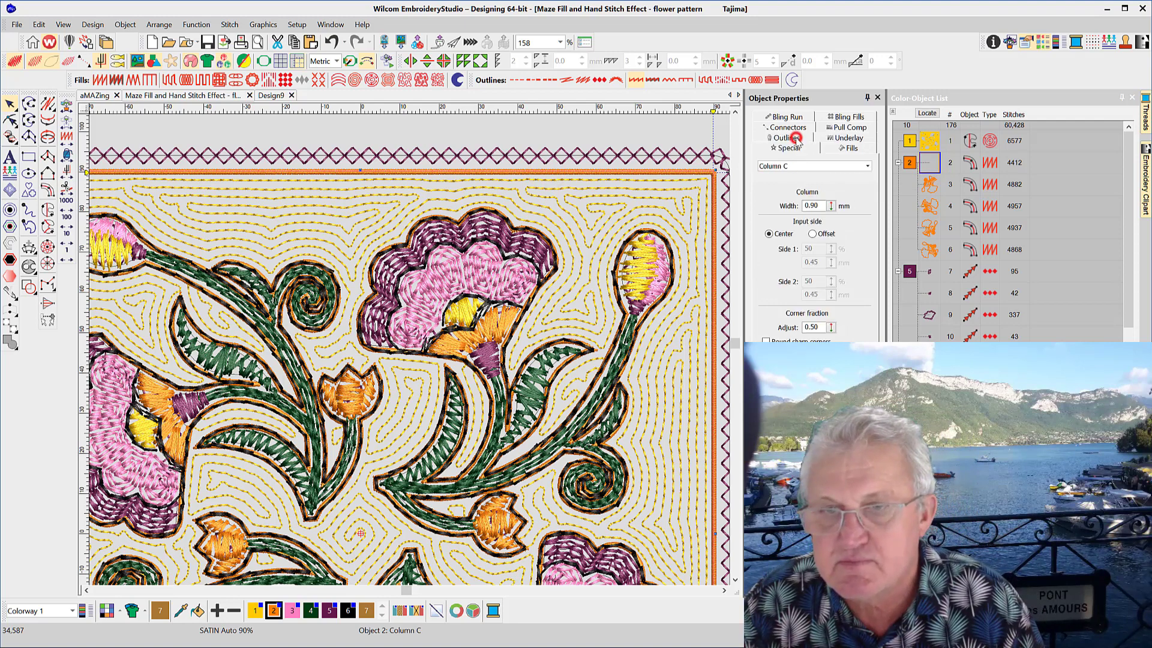
double_click(812, 205)
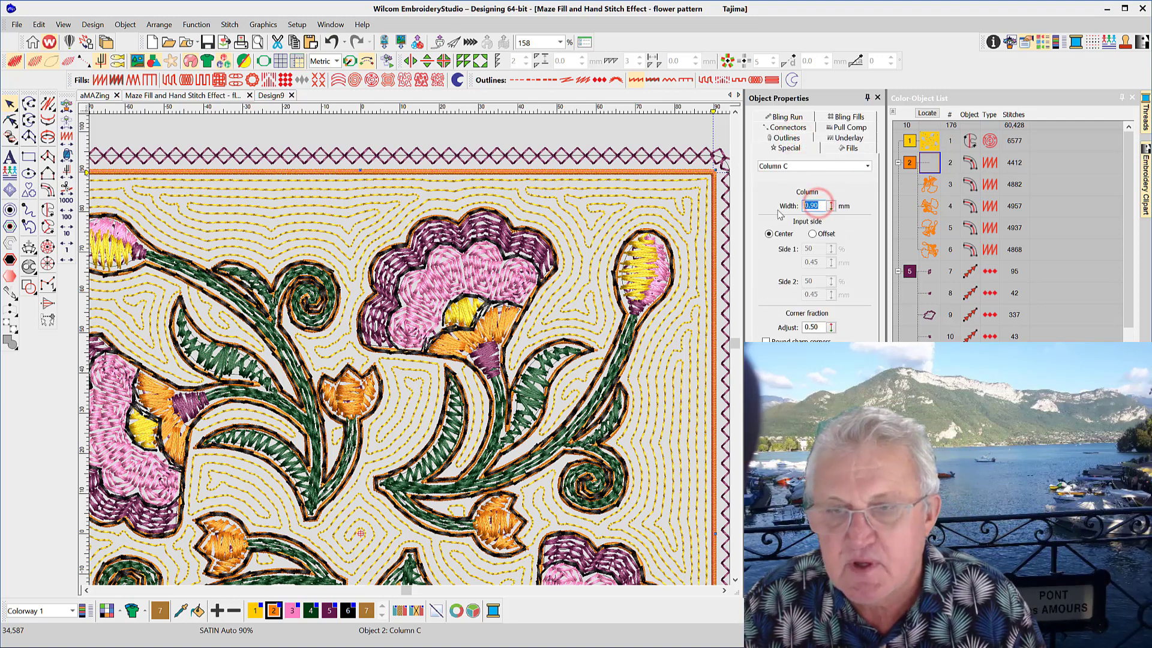
text(1.20)
key(Return)
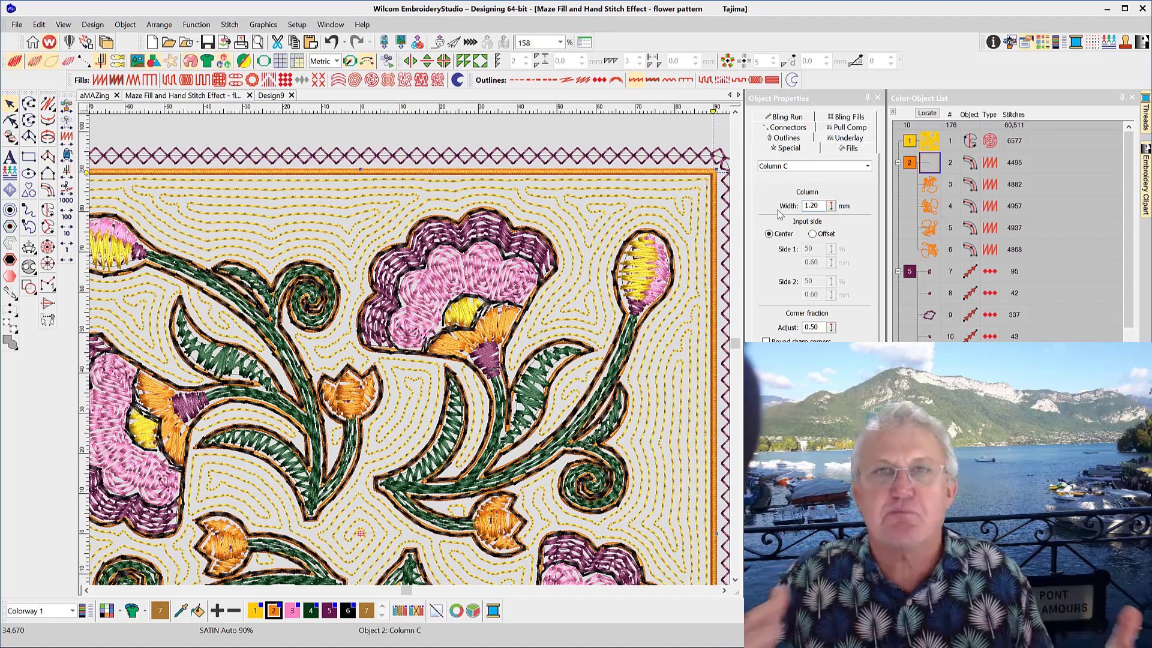
scroll(443, 386, down, 2)
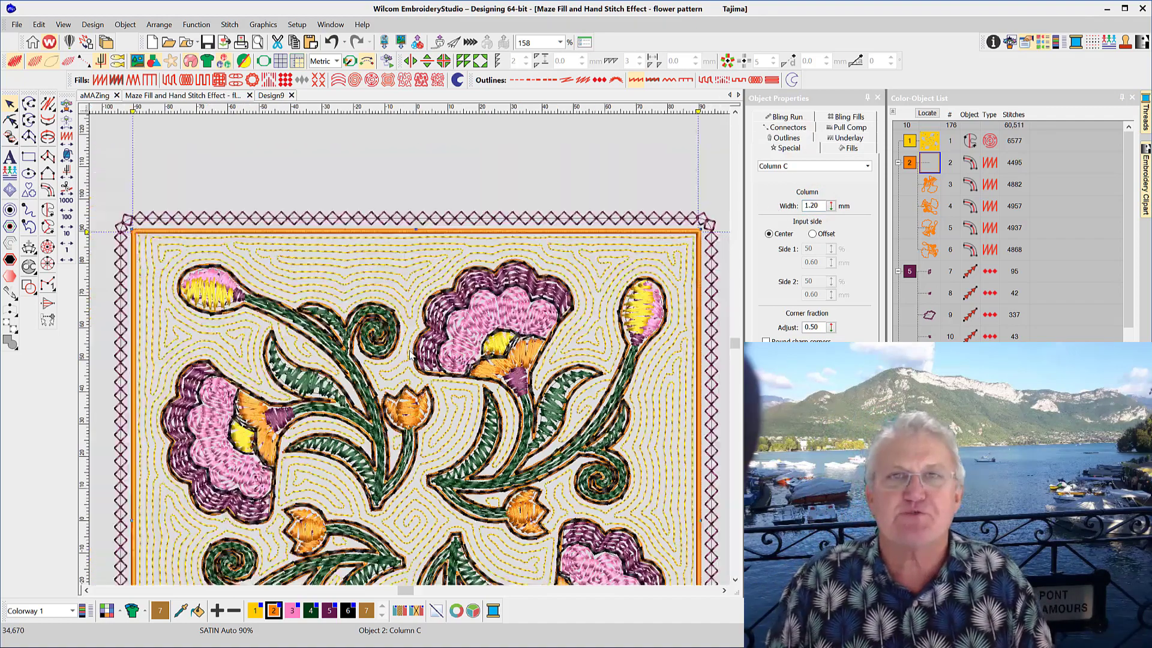
scroll(378, 458, down, 1)
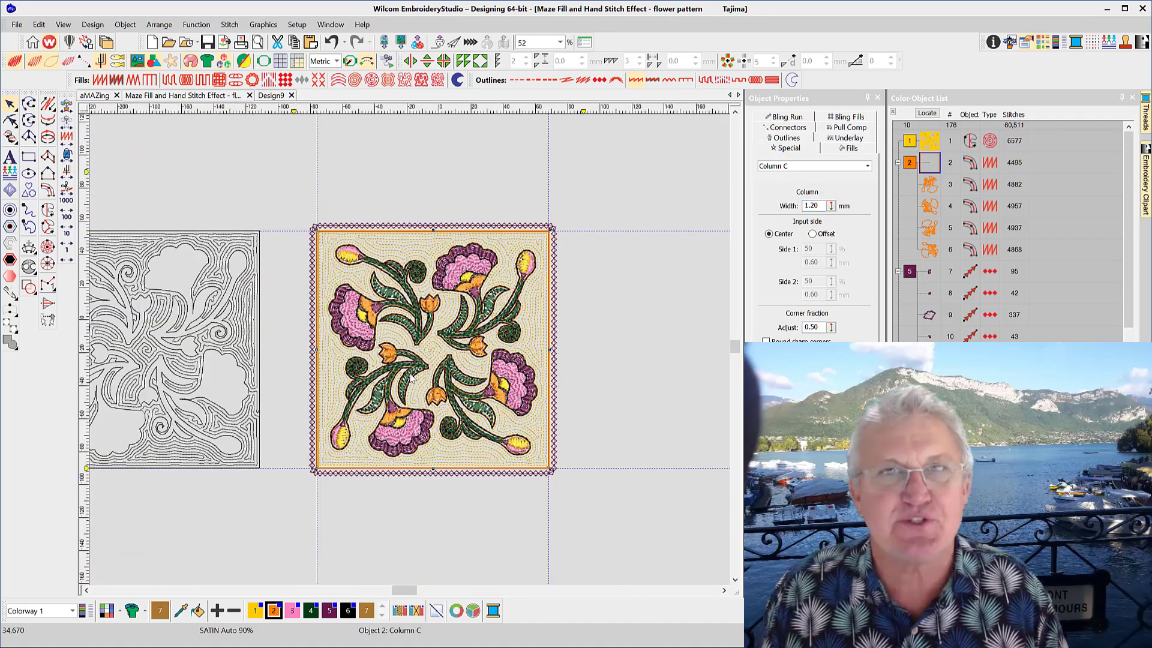
scroll(398, 336, up, 1)
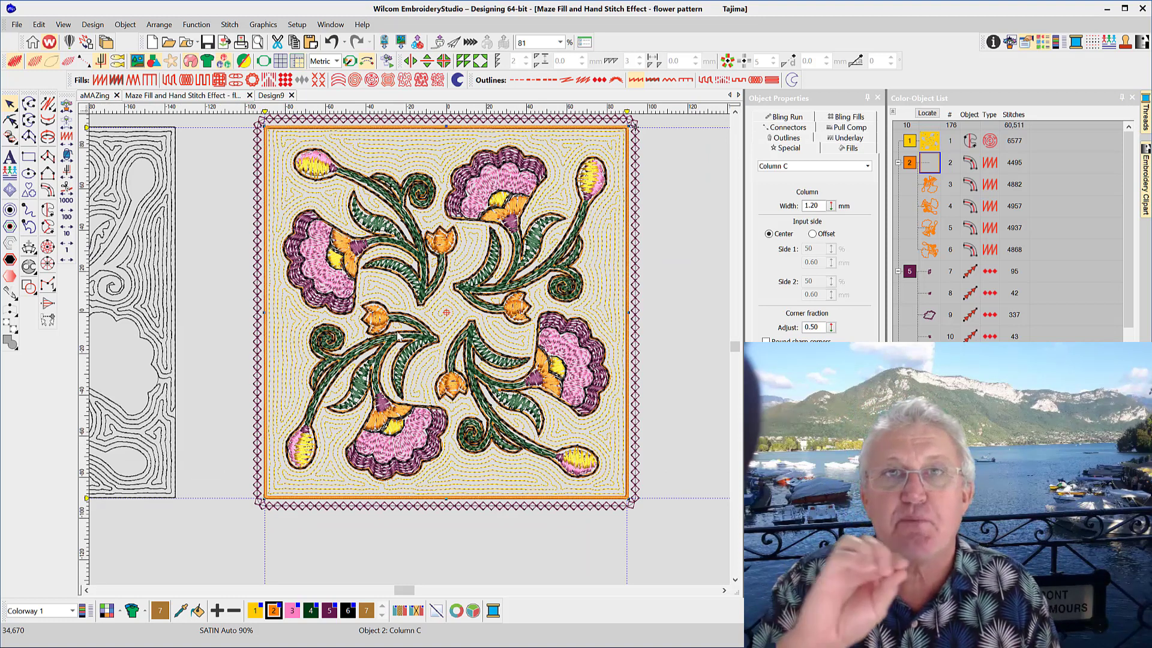
click(688, 478)
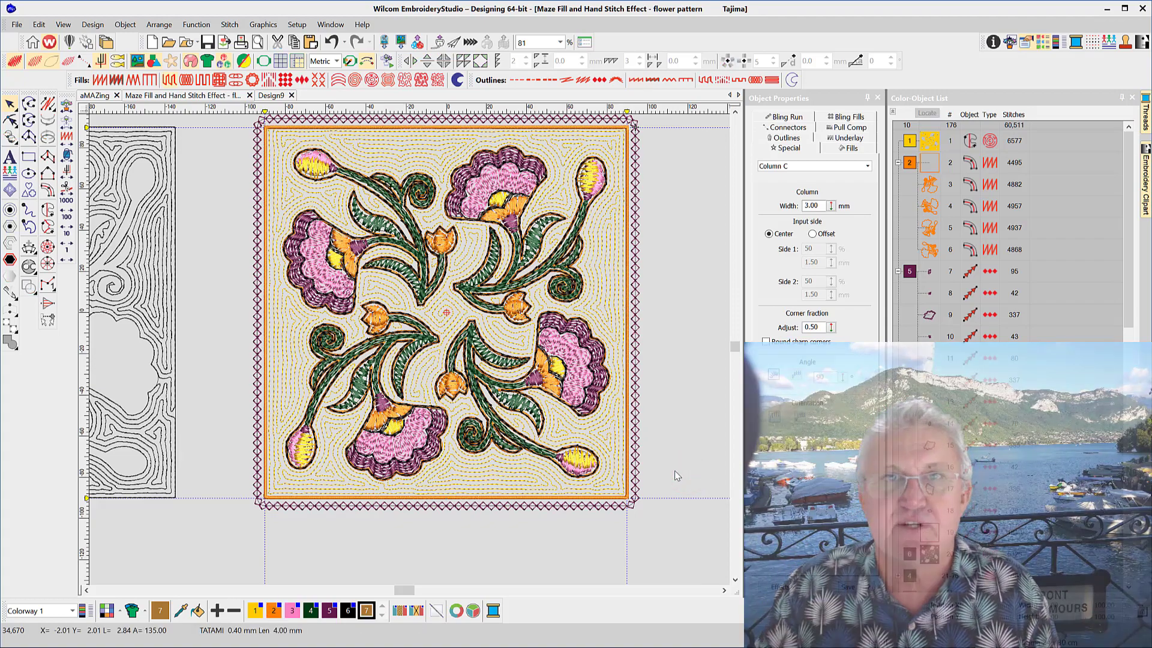